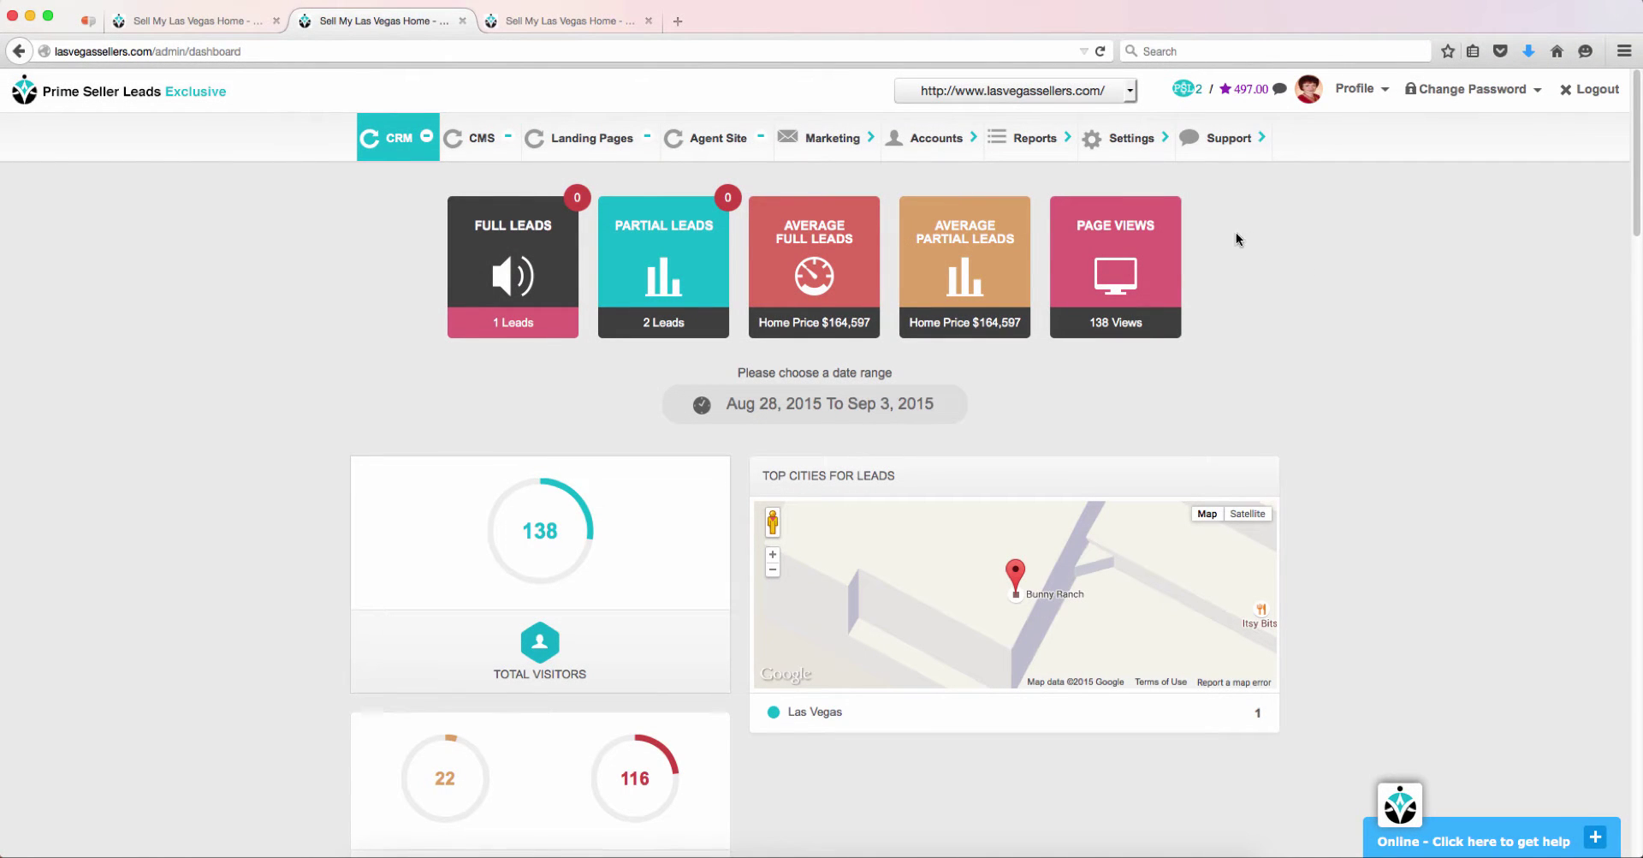
Go to Manage Postcard Templates from the Marketing menu to view the empty Custom Templates page.
{"action": "left_click", "coordinate": [835, 148]}
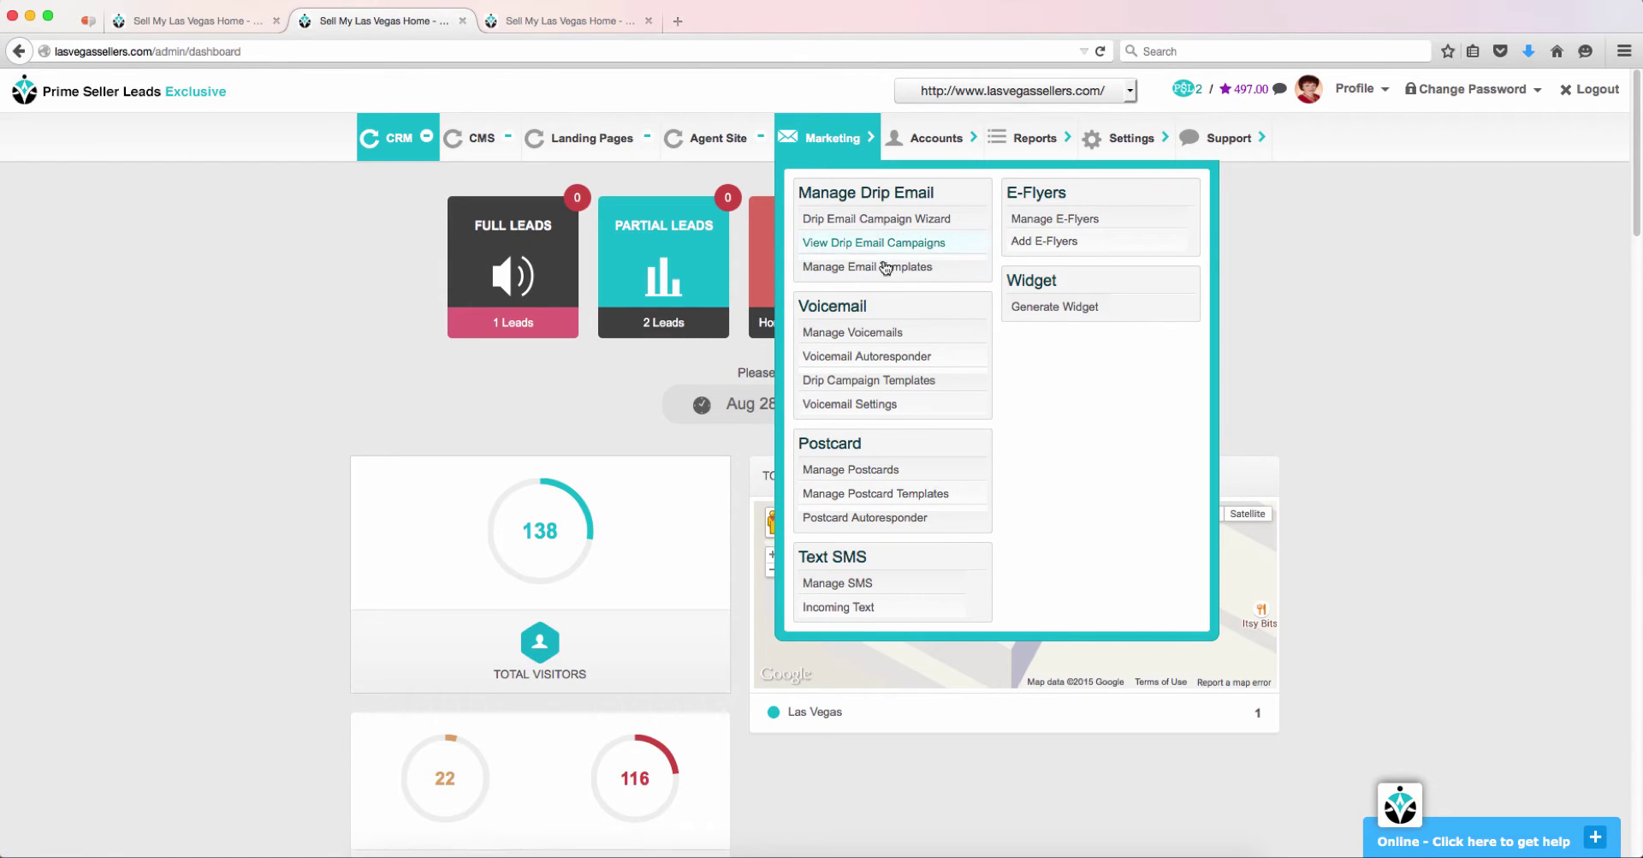
{"action": "left_click", "coordinate": [960, 493]}
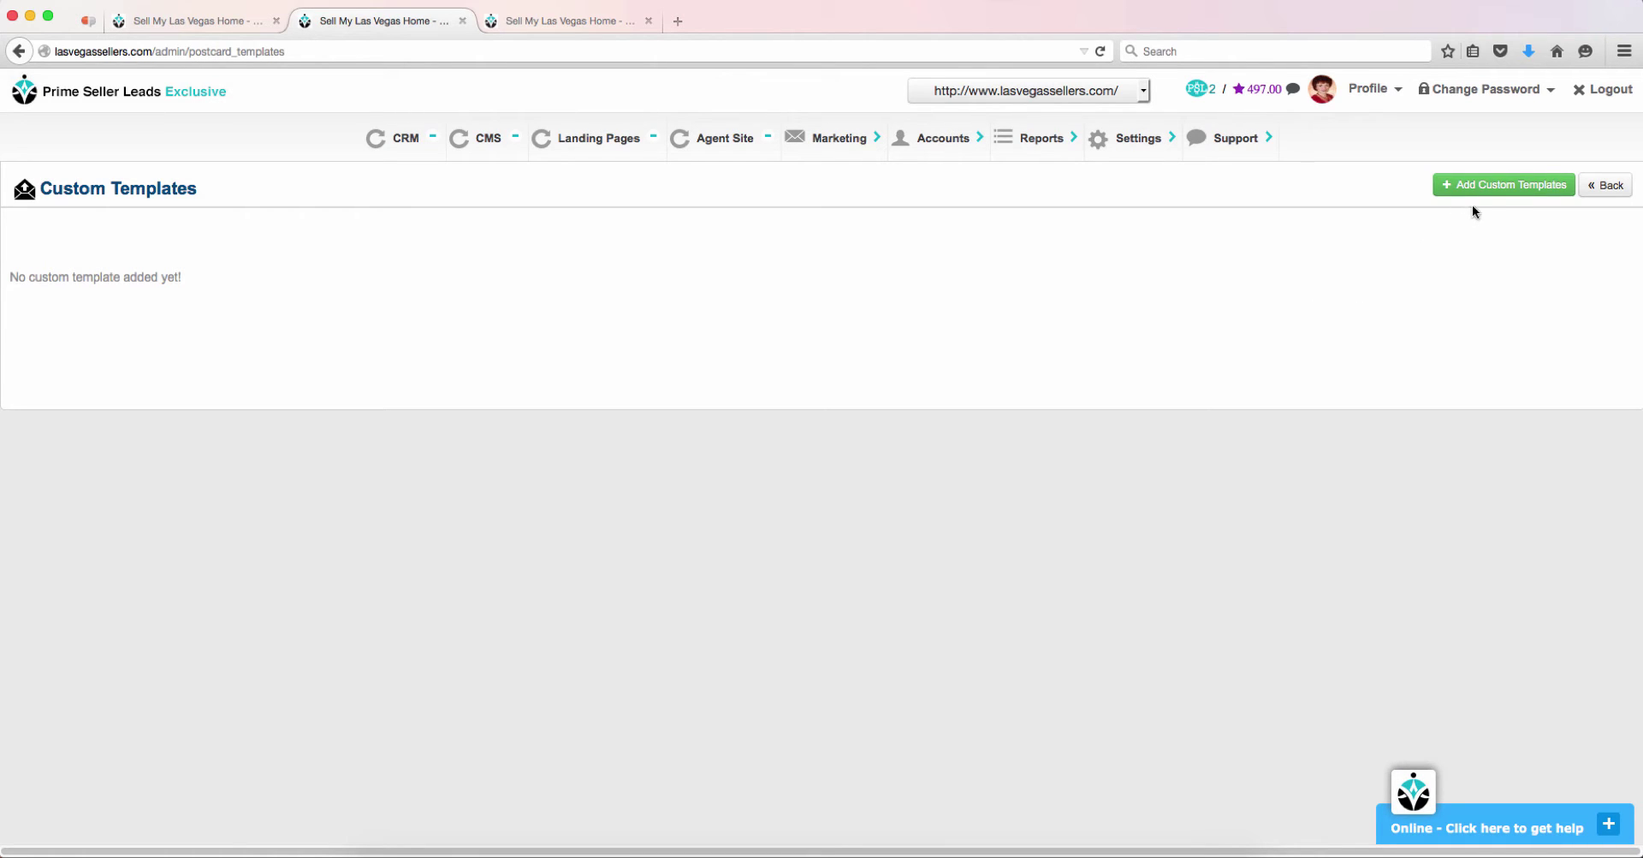
Add a custom template titled Postcard1 sized 6.25*4.25 and bring up the default designs.
{"action": "left_click", "coordinate": [1518, 202]}
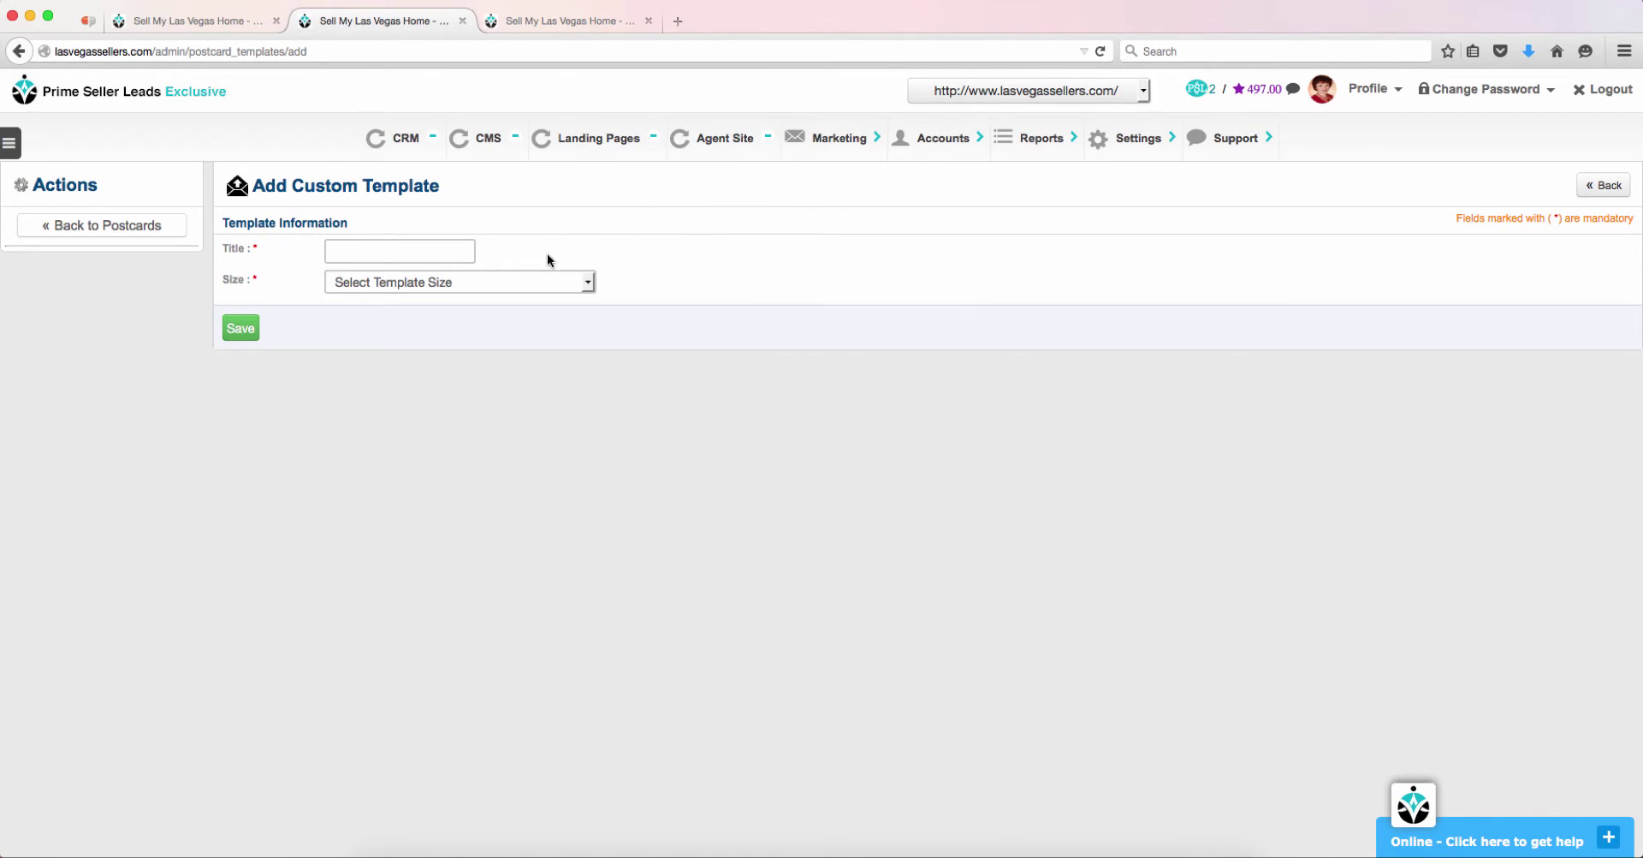
{"action": "left_click", "coordinate": [451, 252]}
{"action": "type", "text": "Pos"}
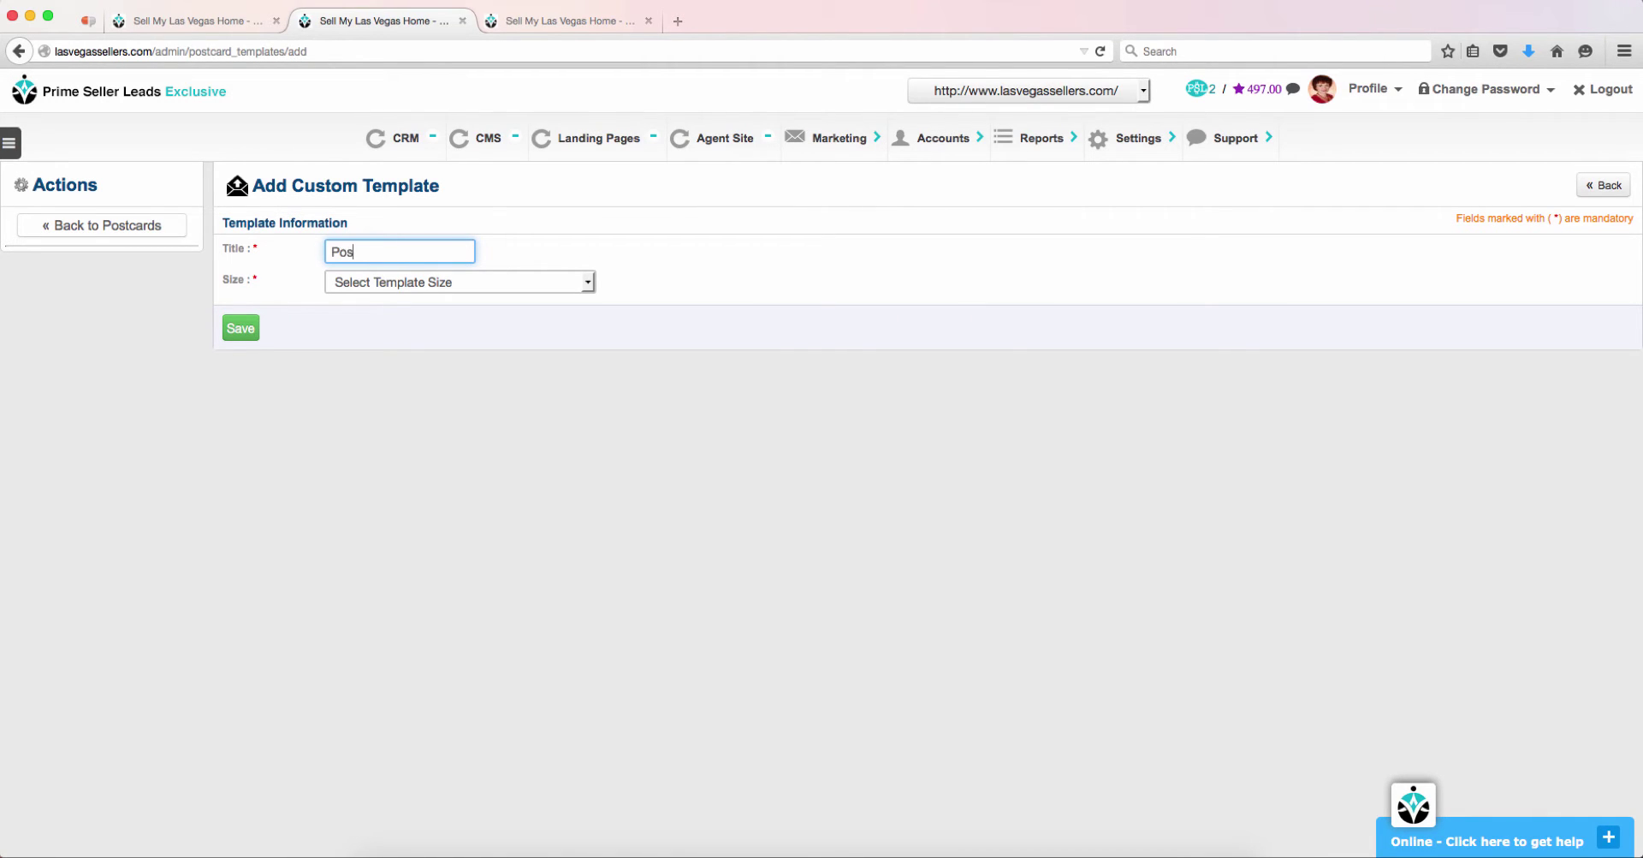
{"action": "type", "text": "tcard1"}
{"action": "key", "text": "Tab"}
{"action": "left_click", "coordinate": [403, 290]}
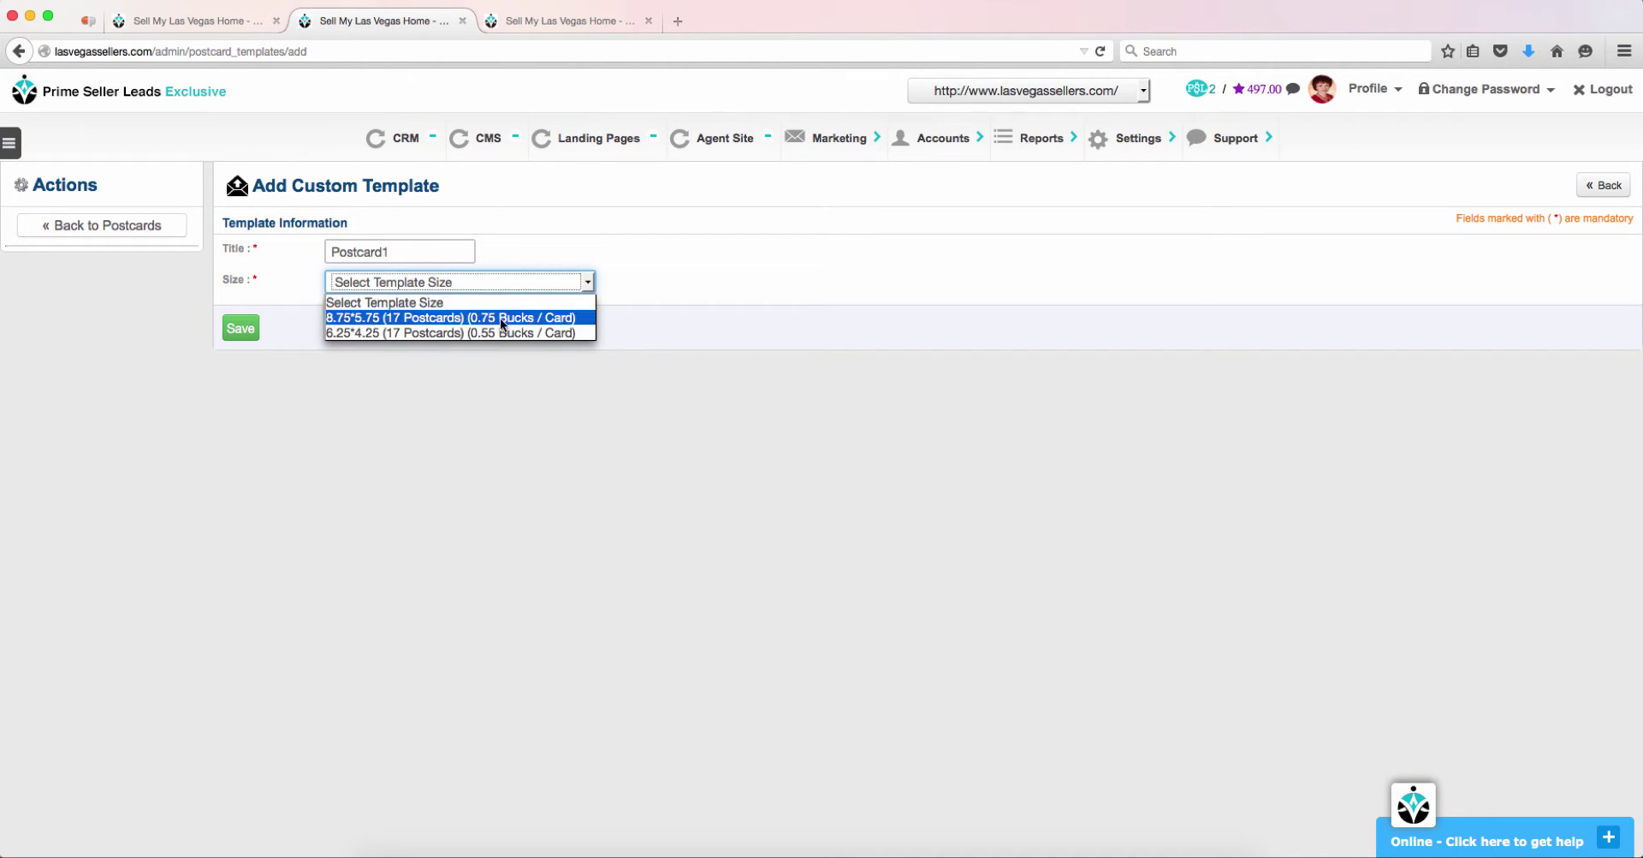
{"action": "left_click", "coordinate": [579, 333]}
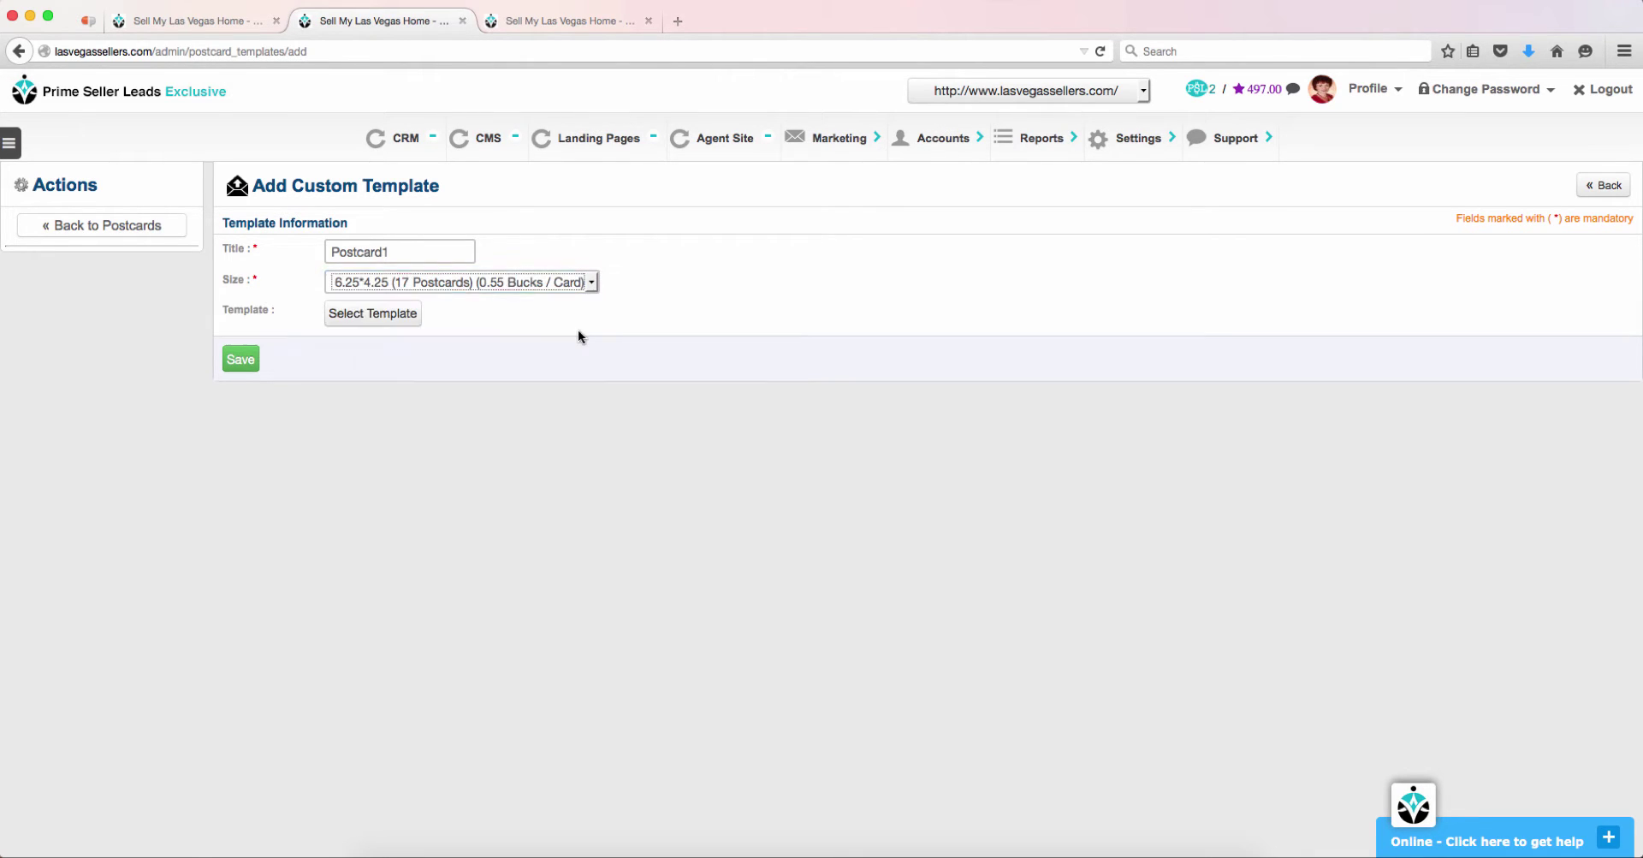
{"action": "left_click", "coordinate": [403, 326]}
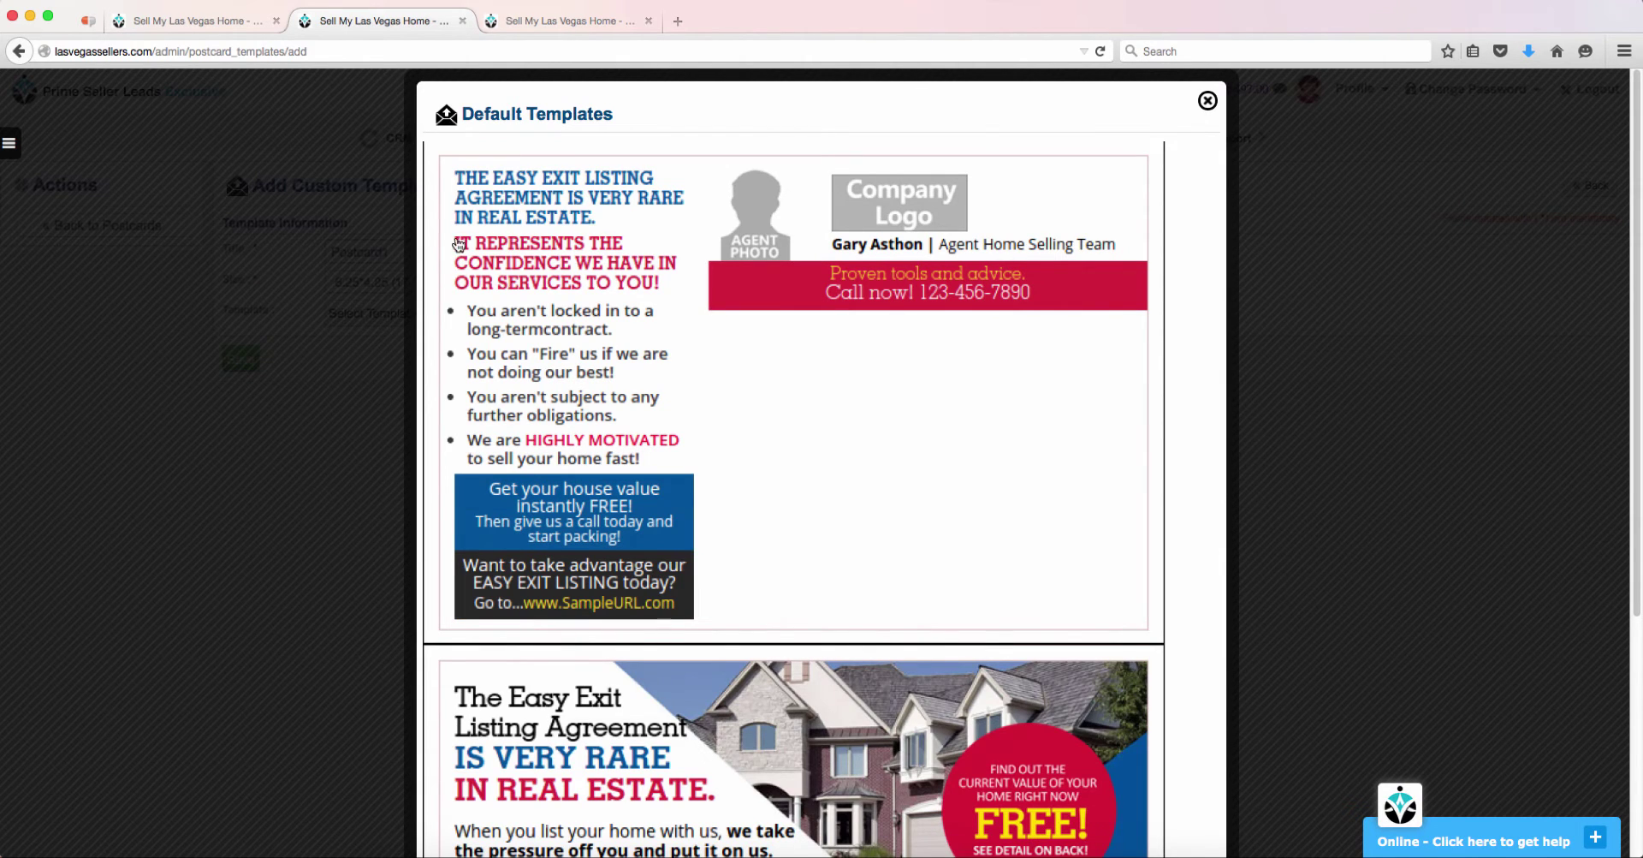
Base Postcard1 on the Winning Negotiation Strategies design (Postcard Template 10) and save it.
{"action": "scroll", "coordinate": [479, 428], "scroll_direction": "down", "scroll_amount": 10}
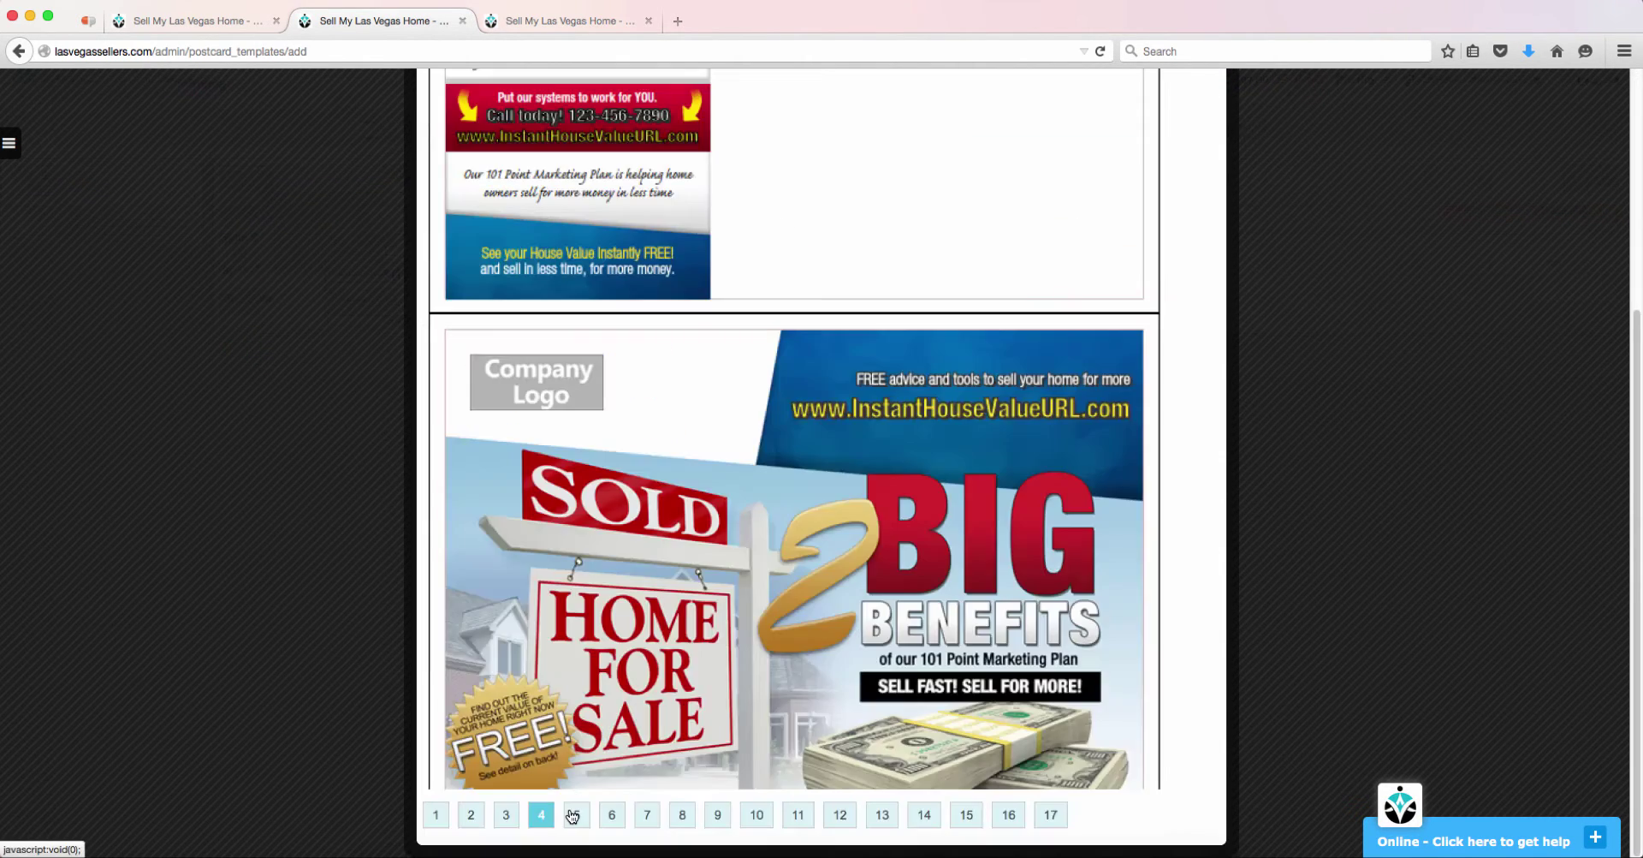
{"action": "left_click", "coordinate": [578, 816]}
{"action": "scroll", "coordinate": [569, 736], "scroll_direction": "up", "scroll_amount": 8}
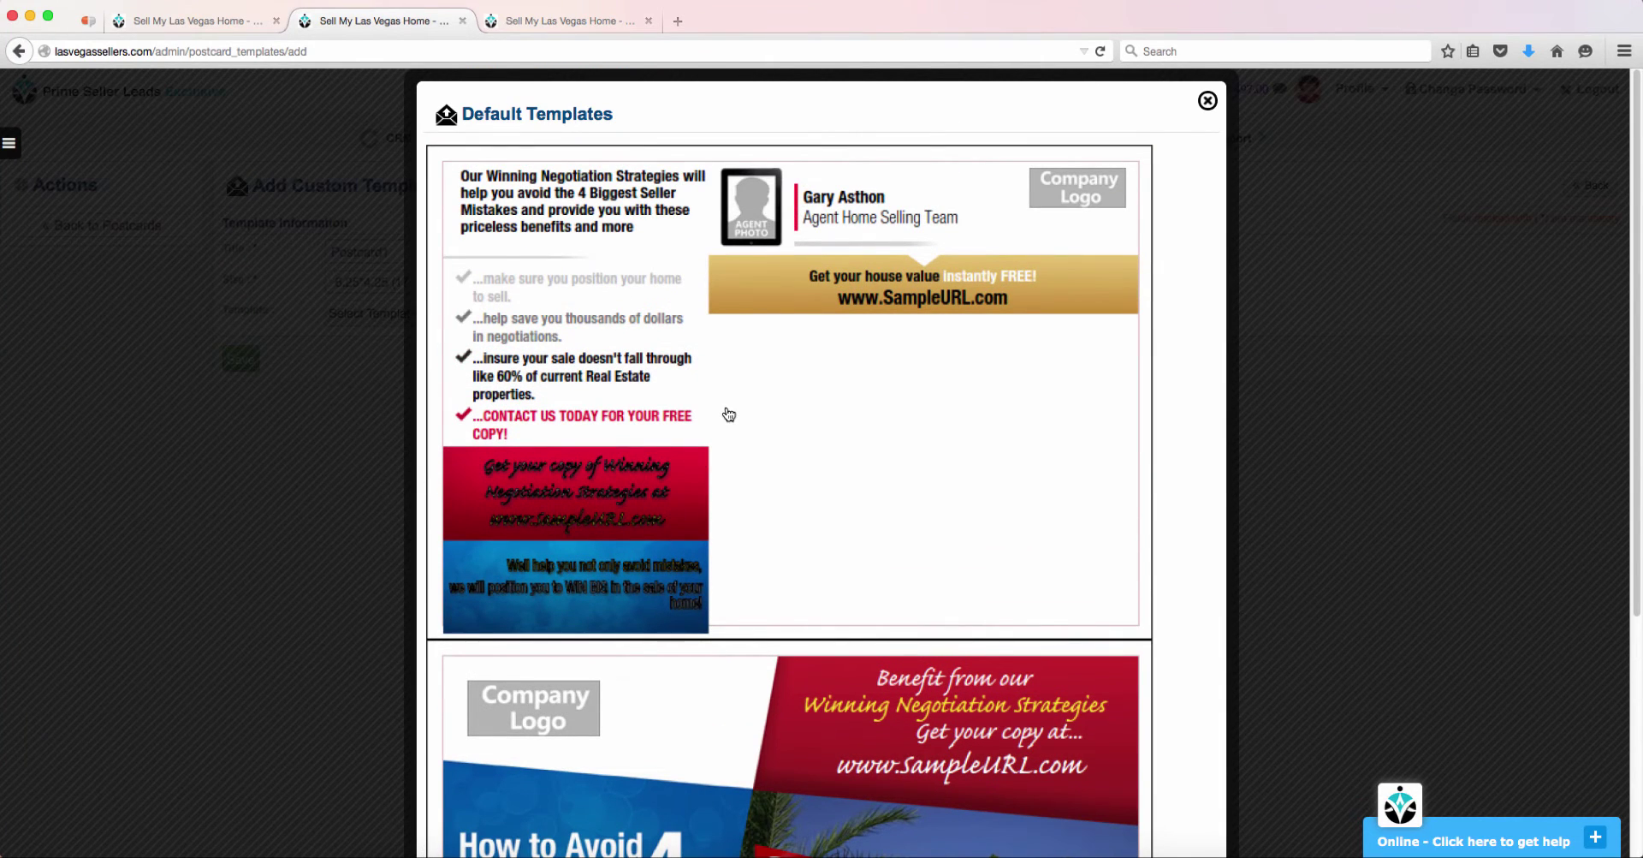
{"action": "left_click", "coordinate": [728, 415]}
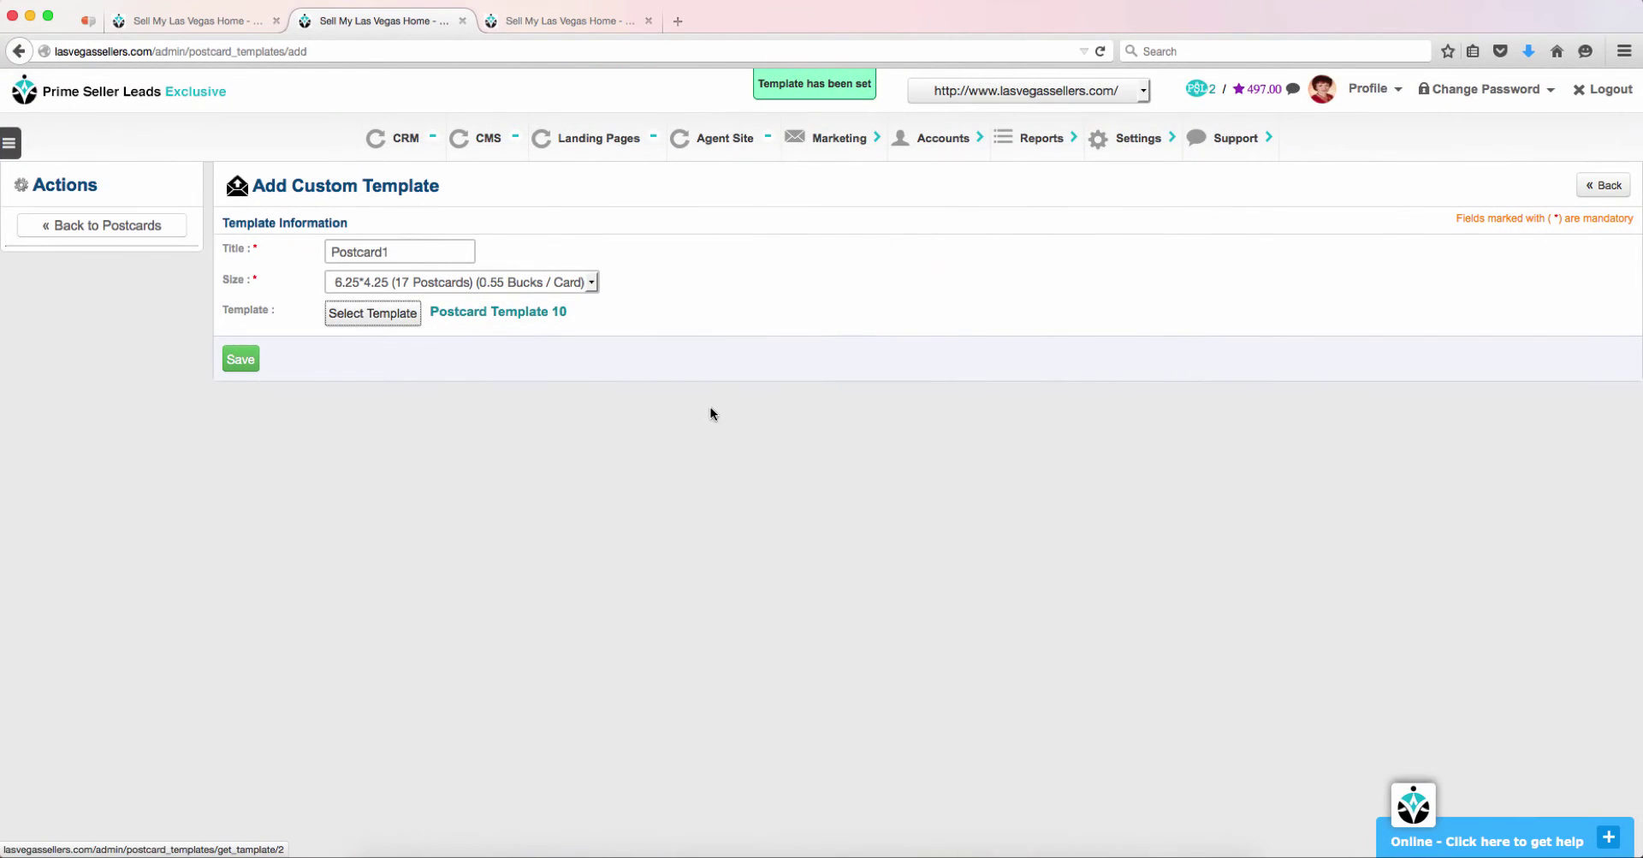
{"action": "left_click", "coordinate": [242, 359]}
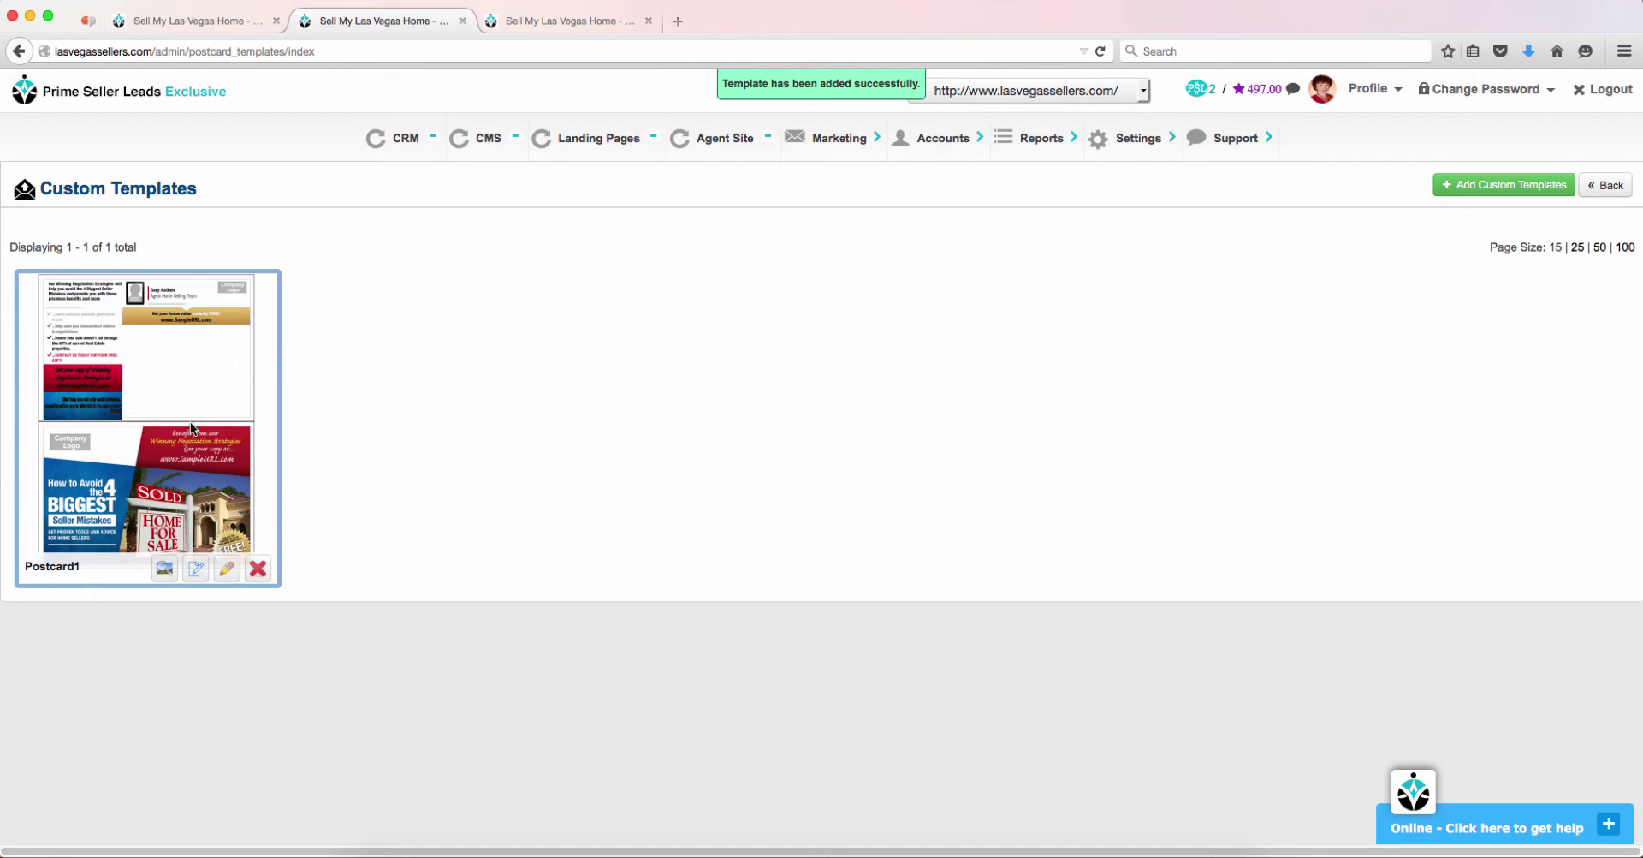
Edit Postcard1's top text block, save the change, and go back to the Custom Templates list.
{"action": "left_click", "coordinate": [196, 568]}
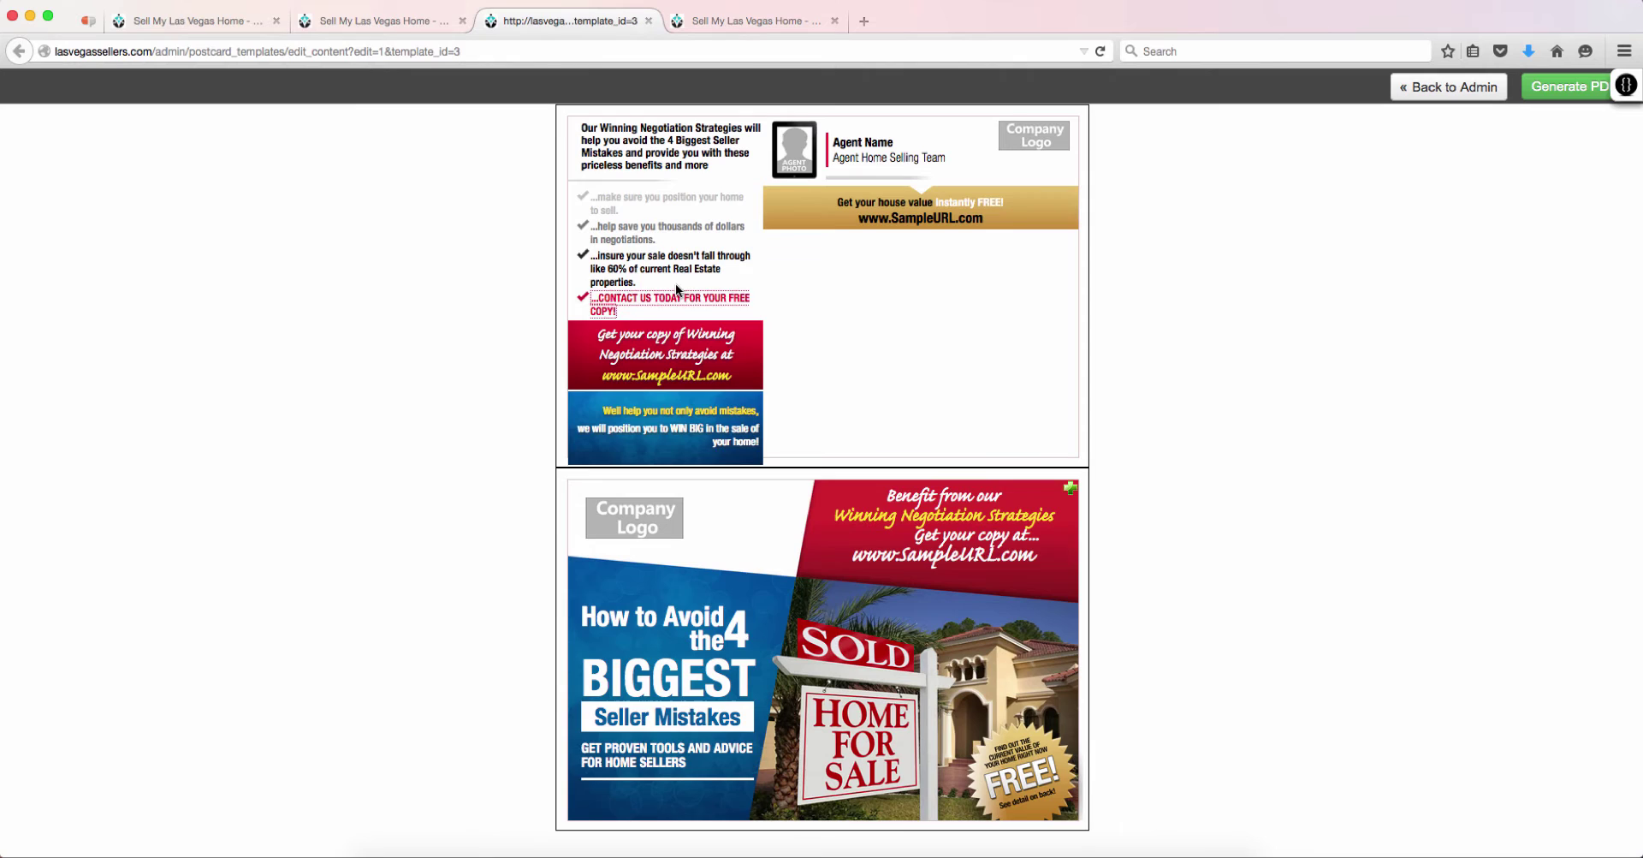
{"action": "left_click", "coordinate": [671, 175]}
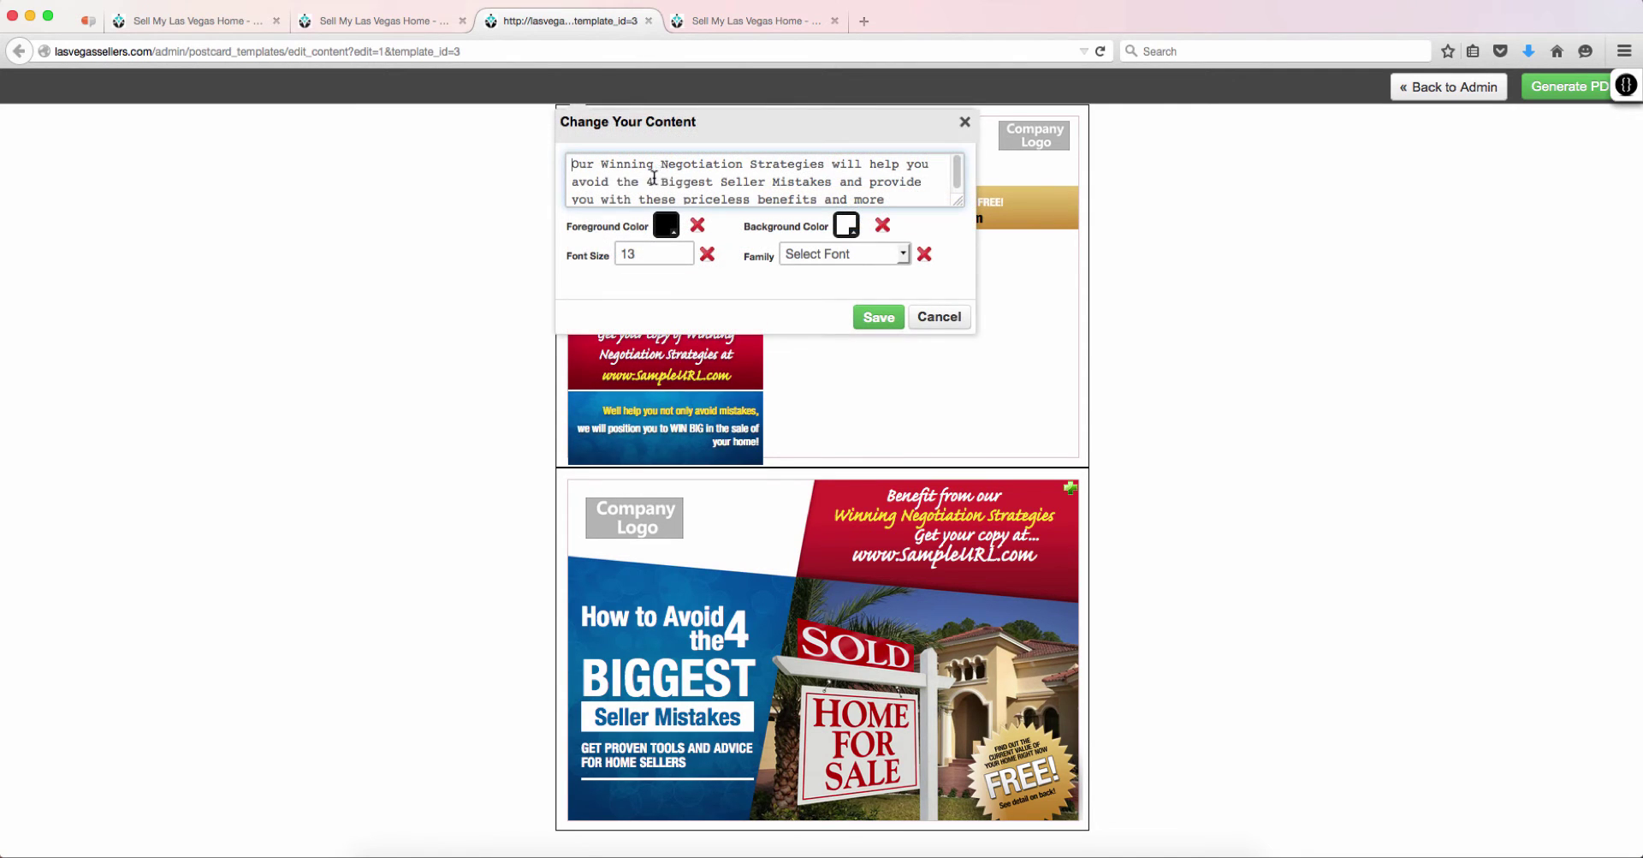
{"action": "left_click_drag", "start_coordinate": [958, 200], "coordinate": [982, 243]}
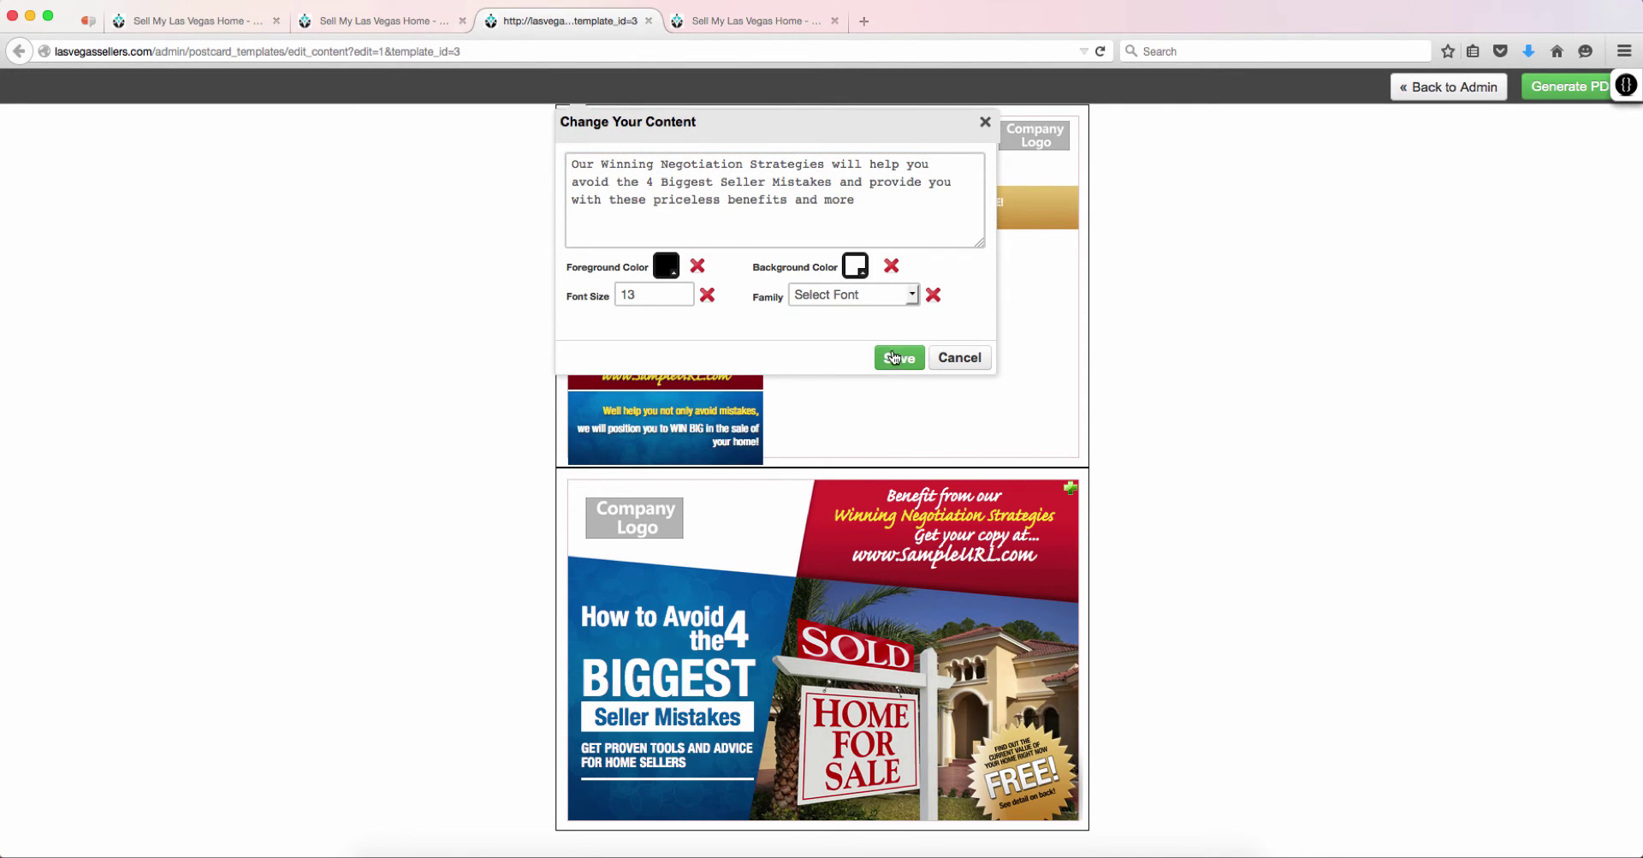
{"action": "left_click", "coordinate": [899, 357]}
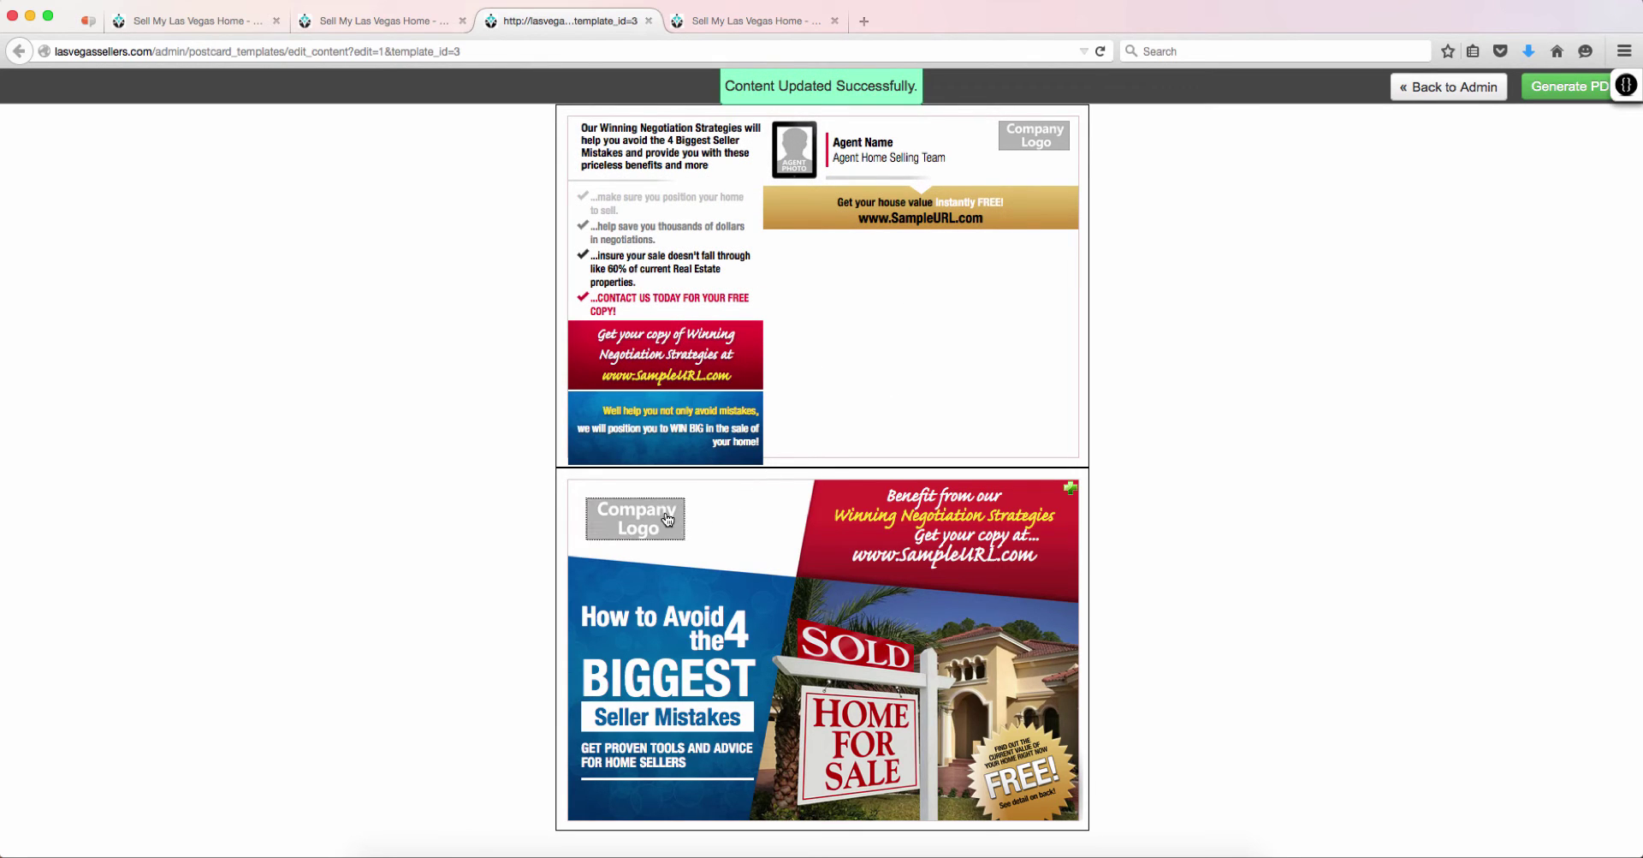
{"action": "left_click", "coordinate": [1438, 88]}
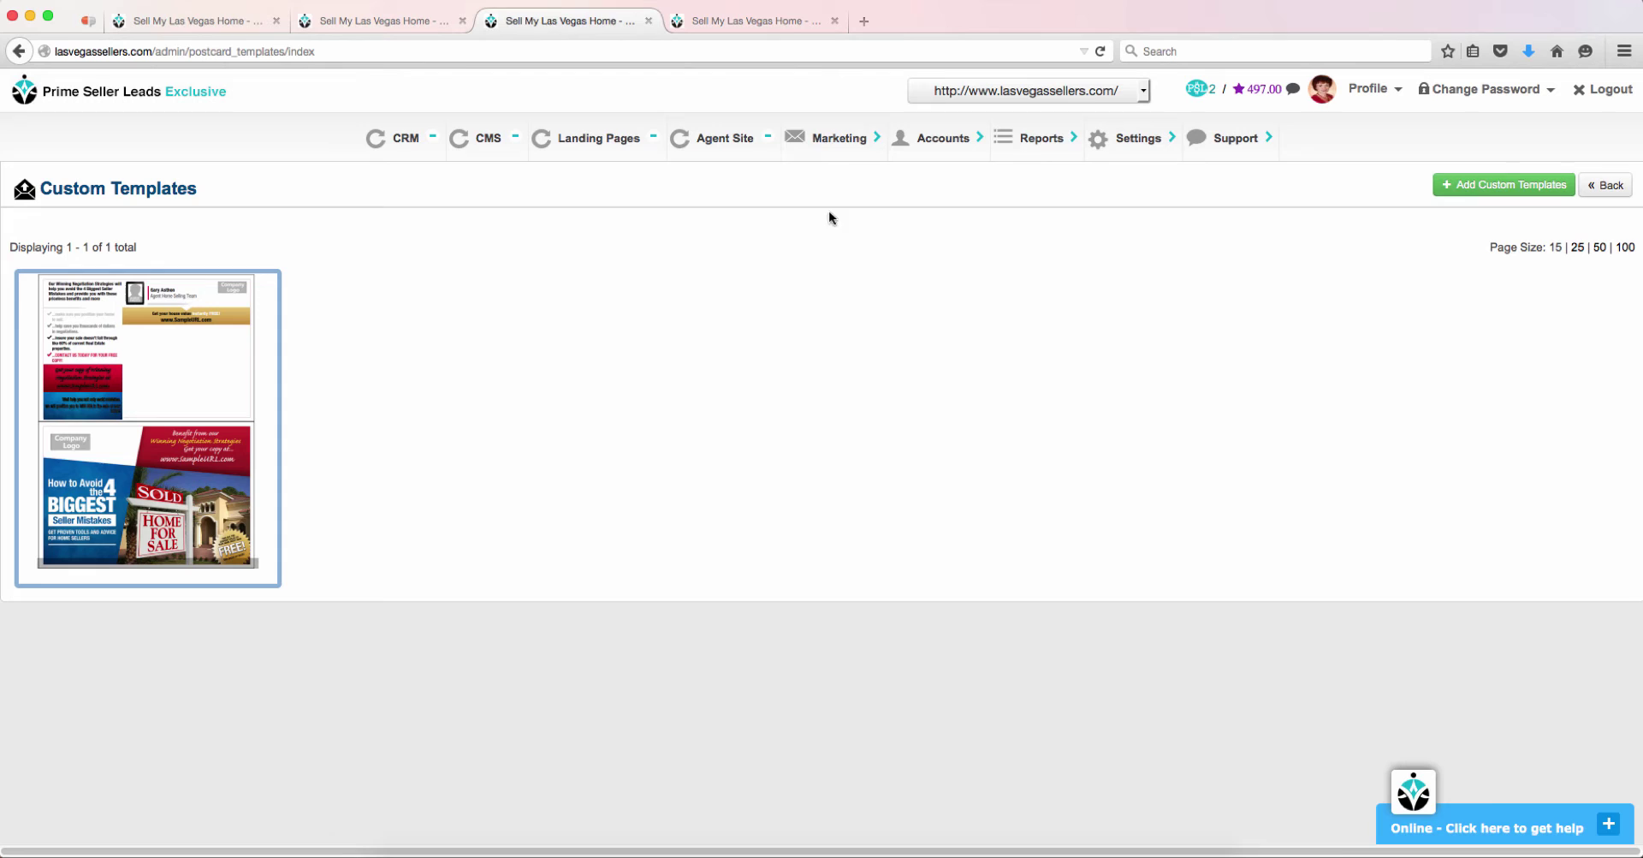
Go to Manage Postcards via Marketing and check the empty address lists.
{"action": "left_click", "coordinate": [831, 137]}
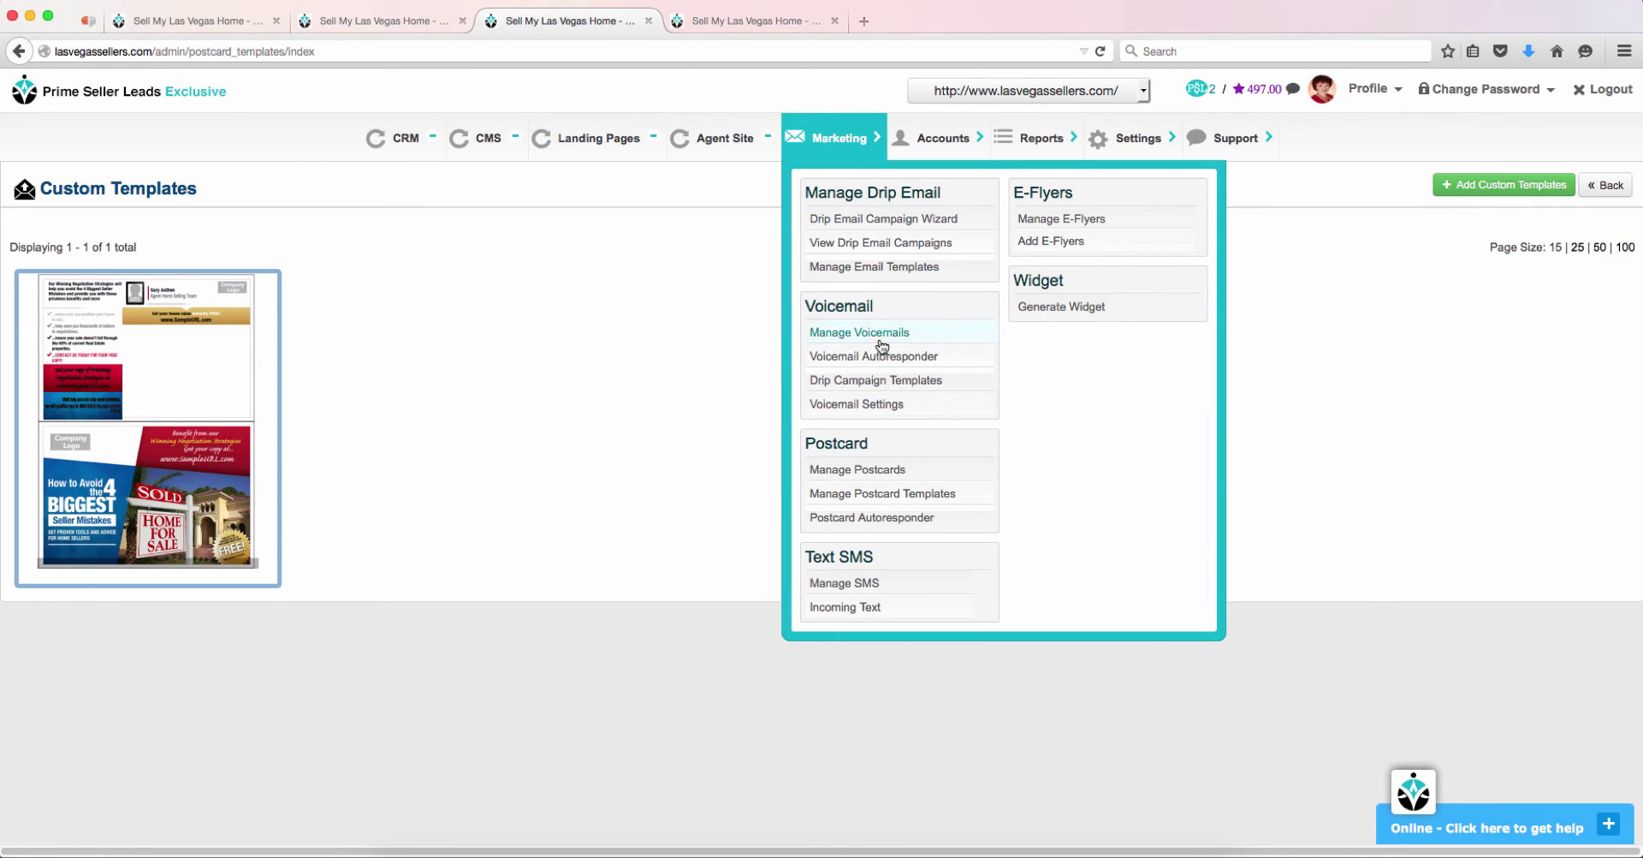
{"action": "left_click", "coordinate": [931, 478]}
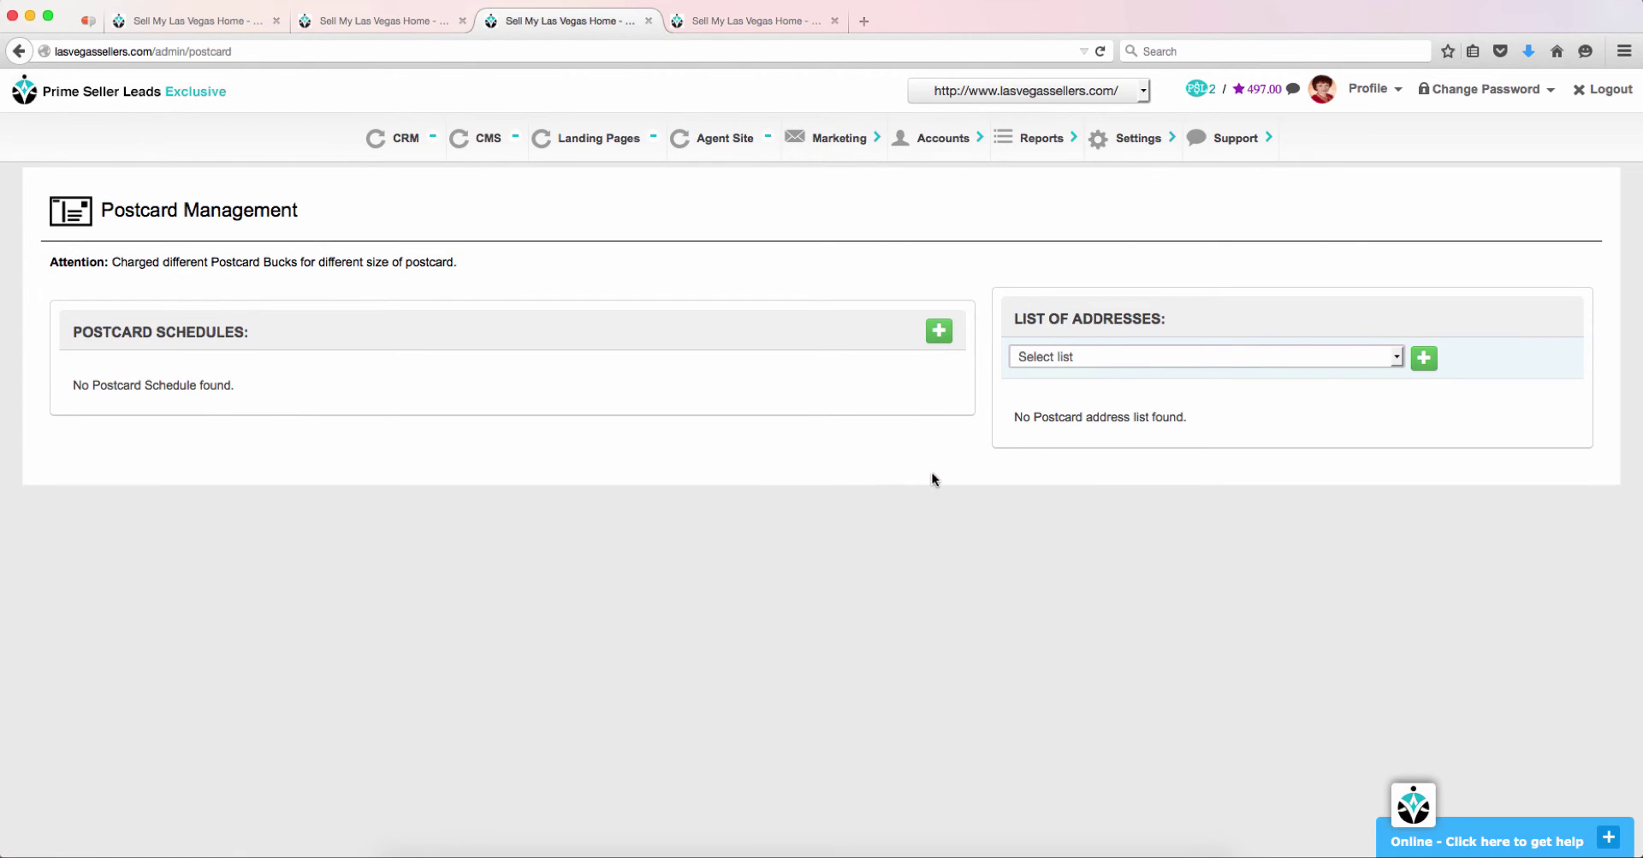
{"action": "left_click", "coordinate": [1019, 365]}
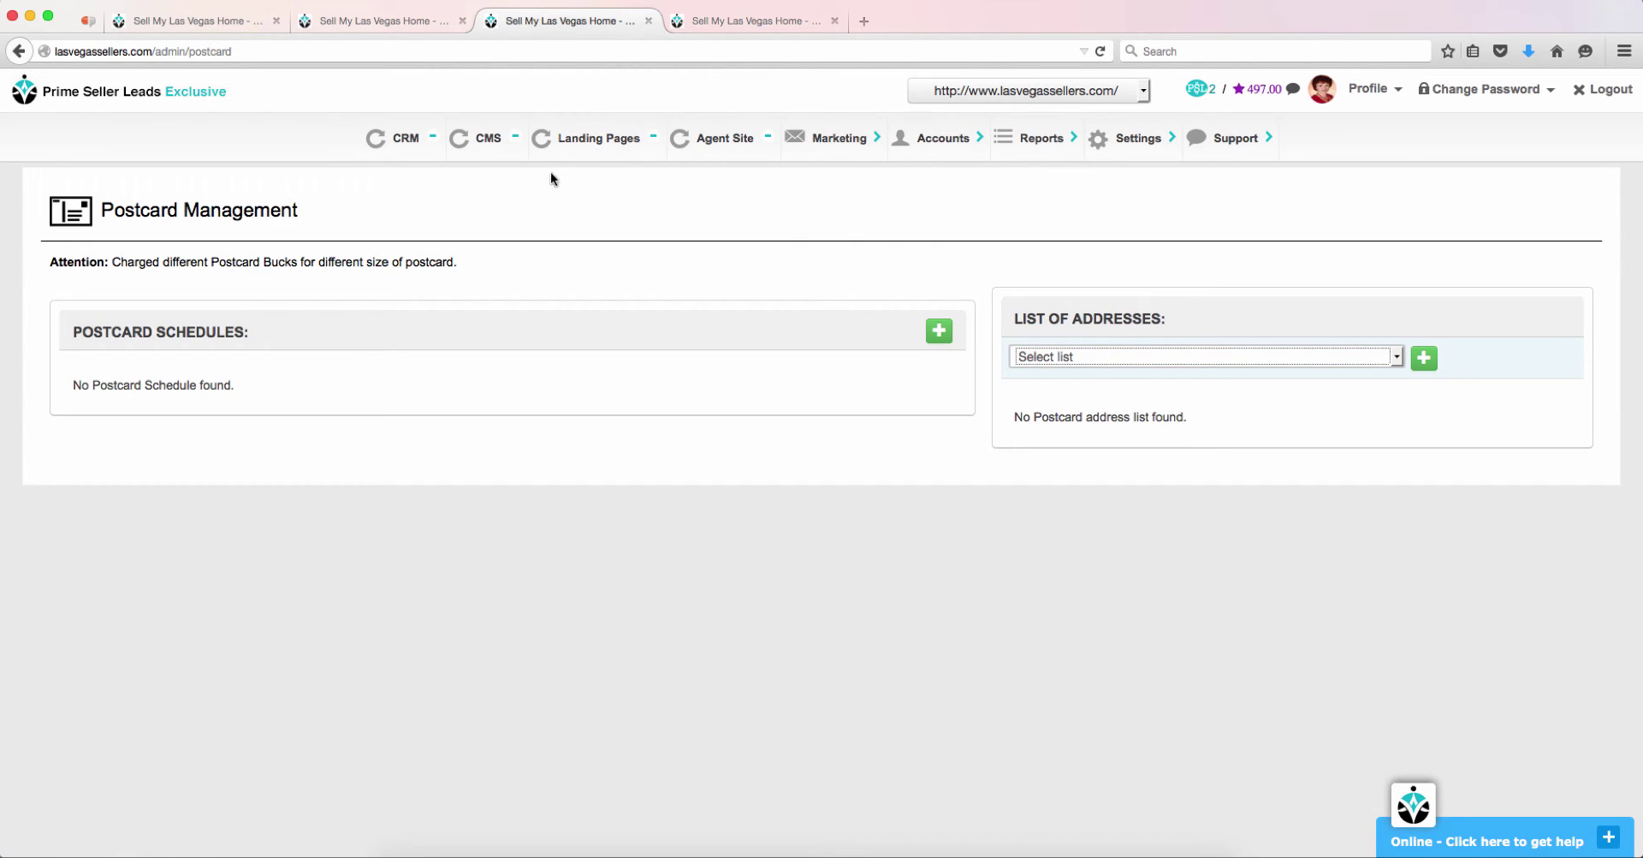
View all leads and check the first three lead rows.
{"action": "mouse_move", "coordinate": [403, 142]}
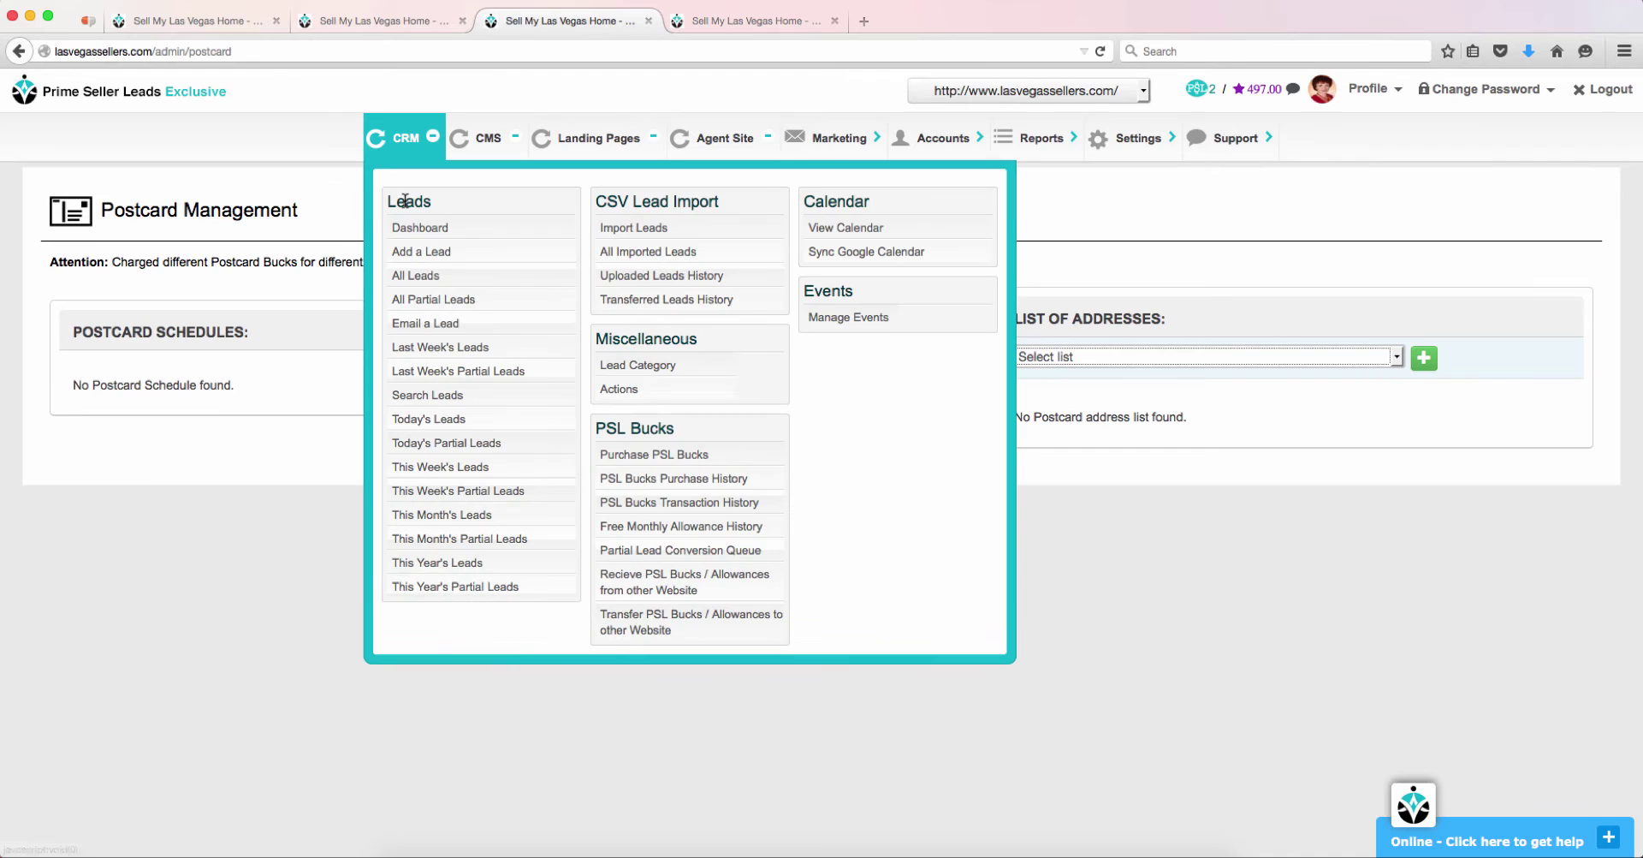
{"action": "left_click", "coordinate": [424, 275]}
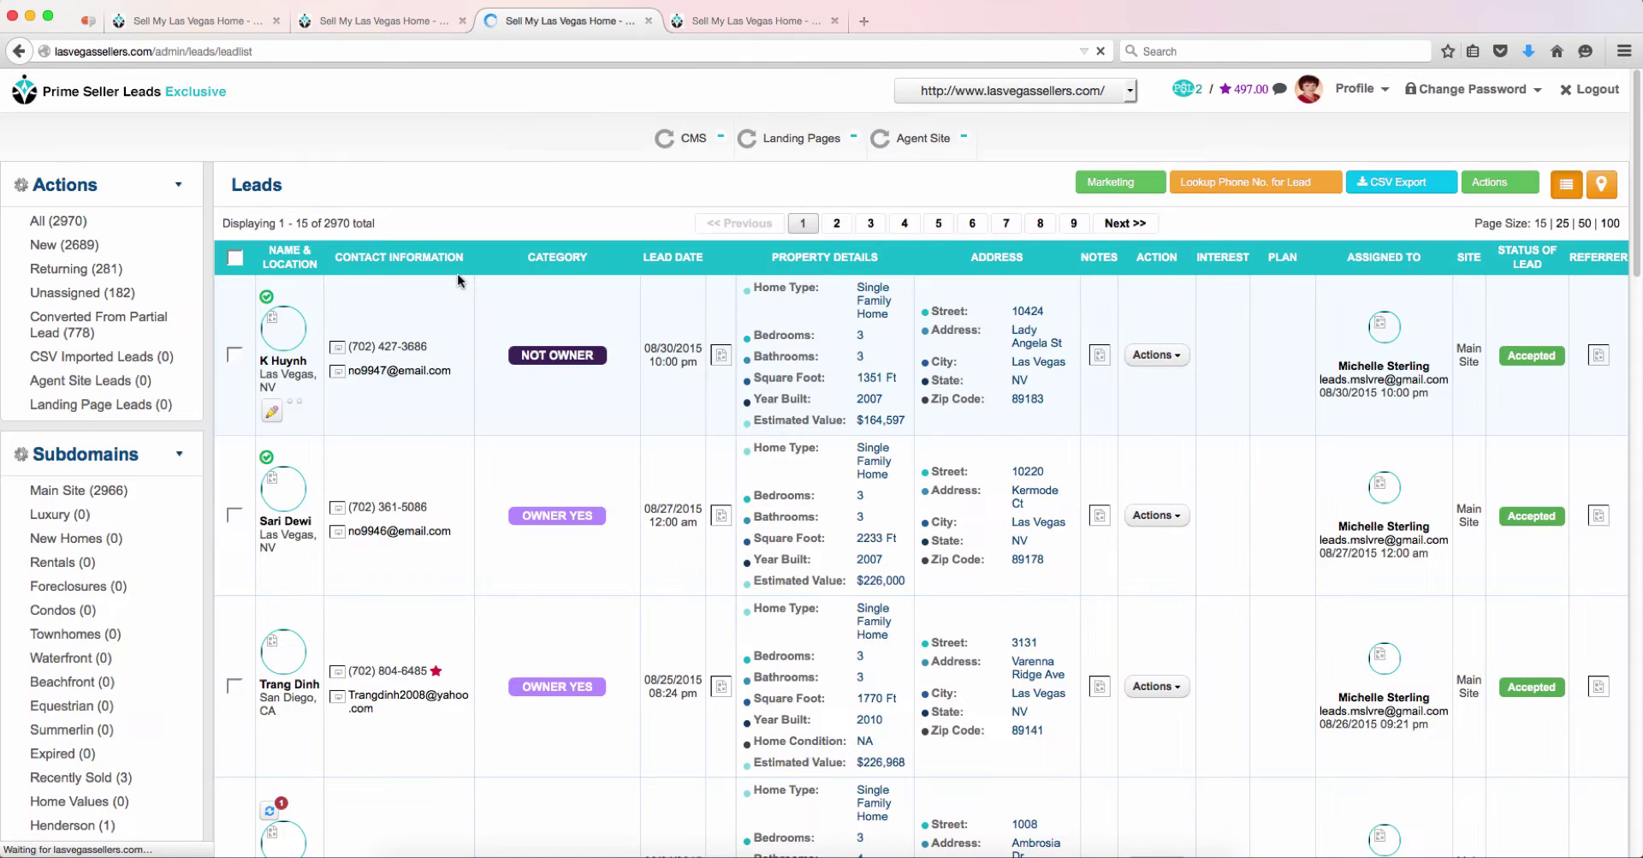
{"action": "left_click", "coordinate": [234, 354]}
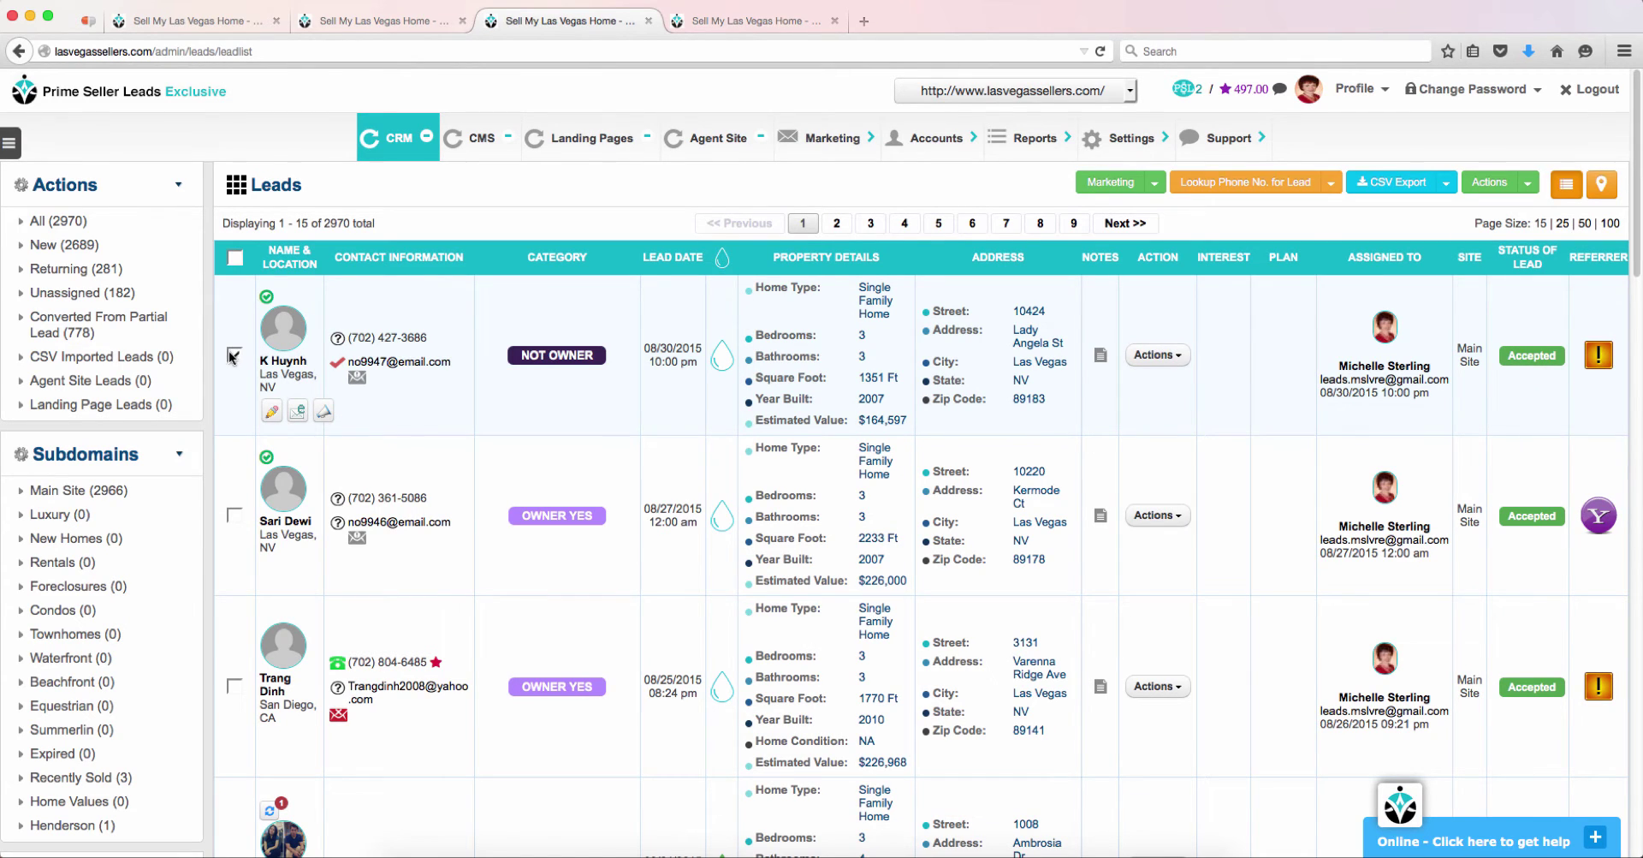
{"action": "left_click", "coordinate": [234, 513]}
{"action": "left_click", "coordinate": [234, 685]}
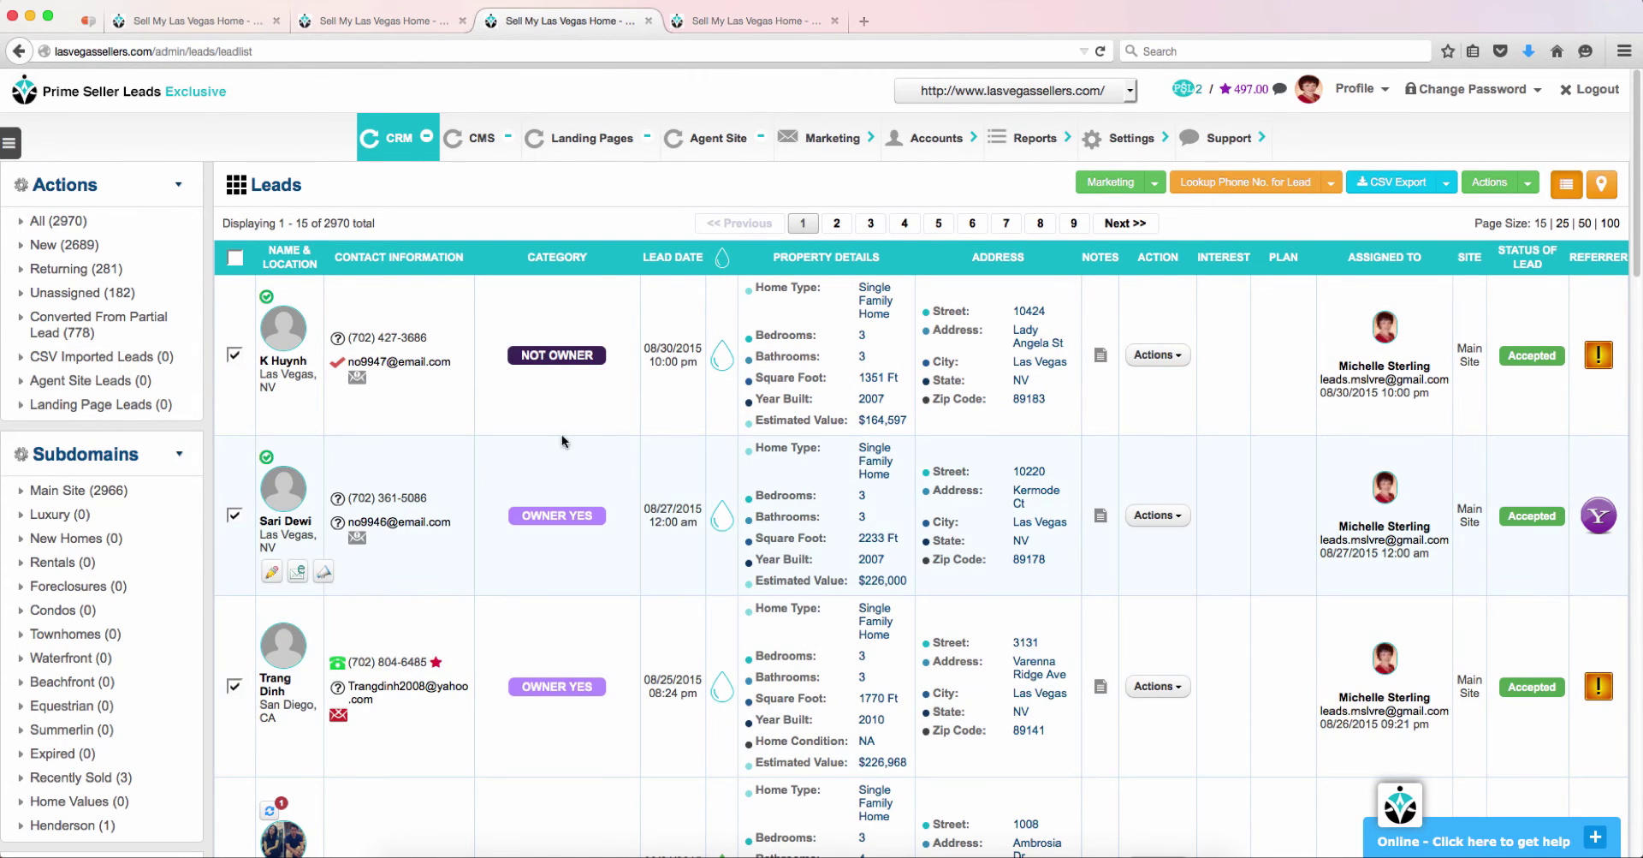
Add the checked leads to a new postcard address list titled Test.
{"action": "left_click", "coordinate": [1155, 183]}
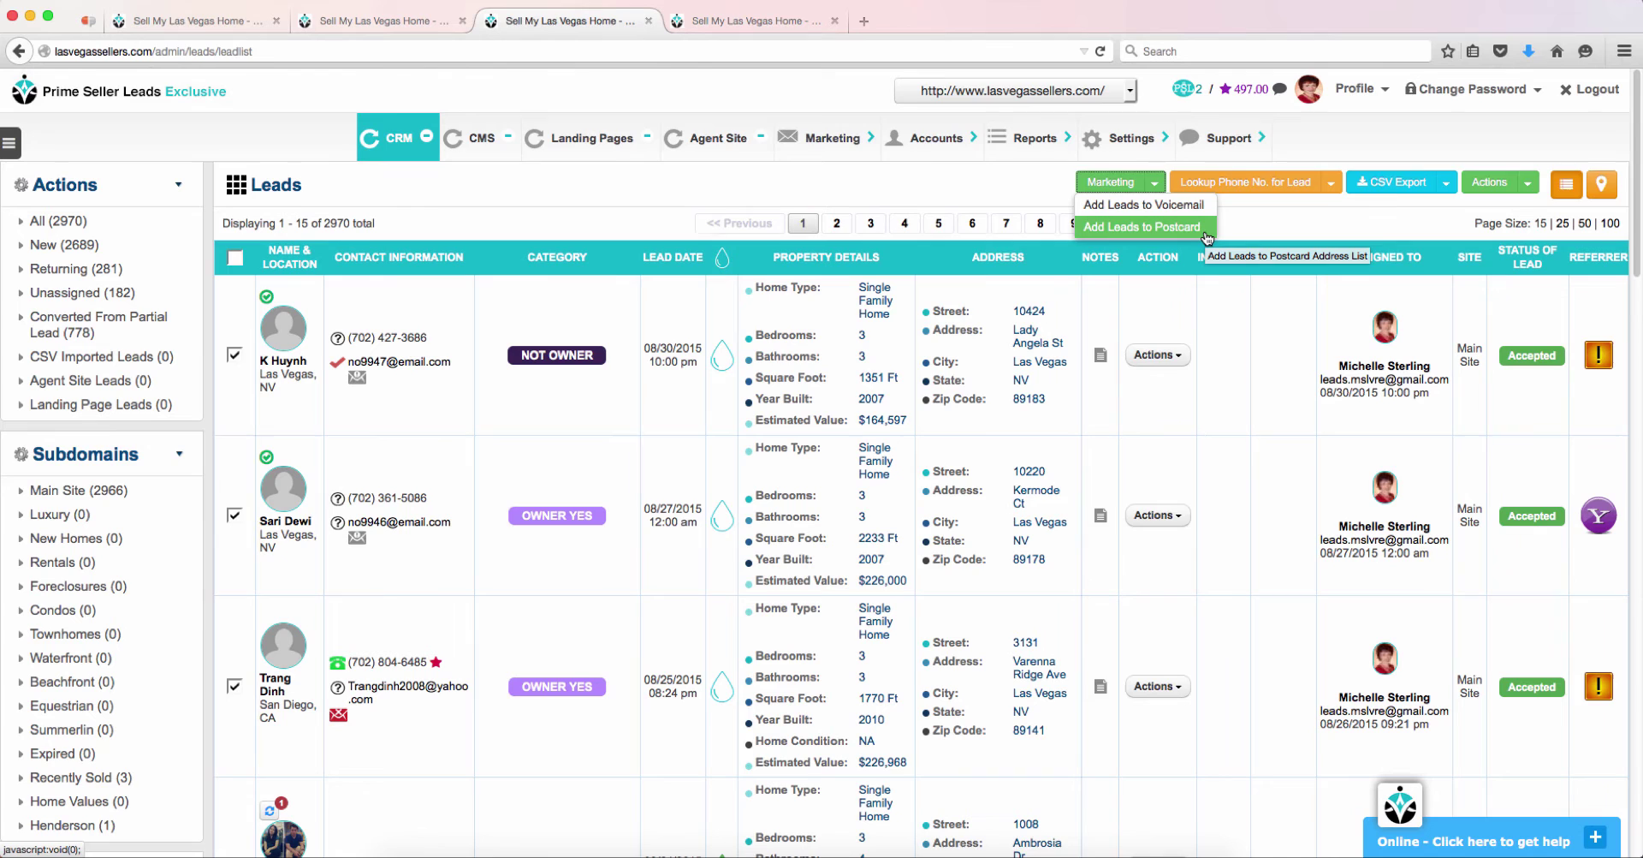
{"action": "left_click", "coordinate": [1205, 233]}
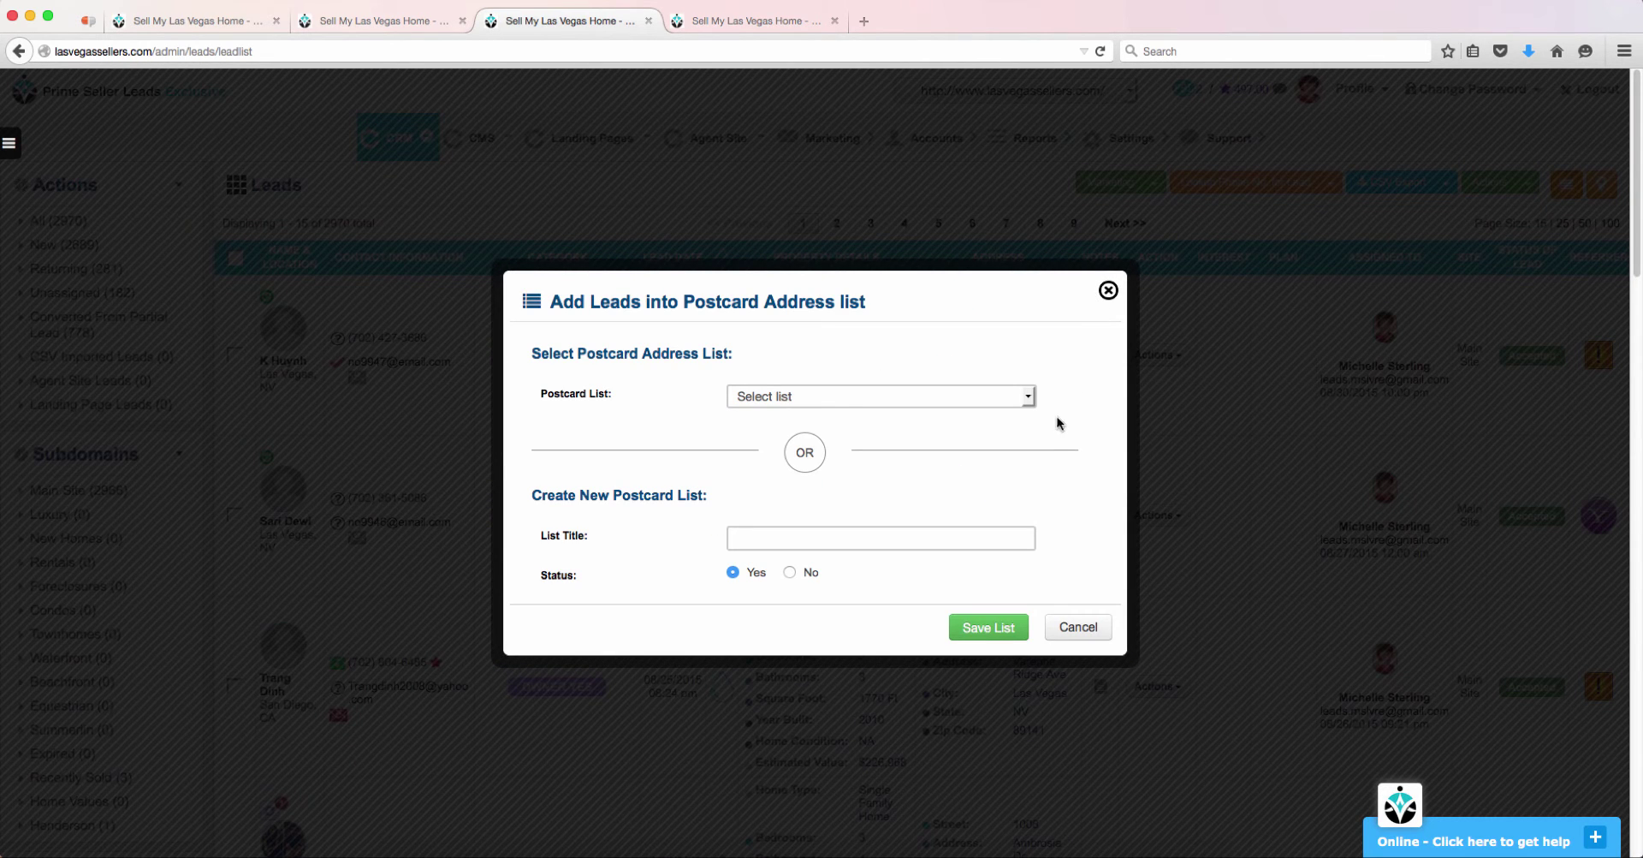
{"action": "left_click", "coordinate": [988, 540]}
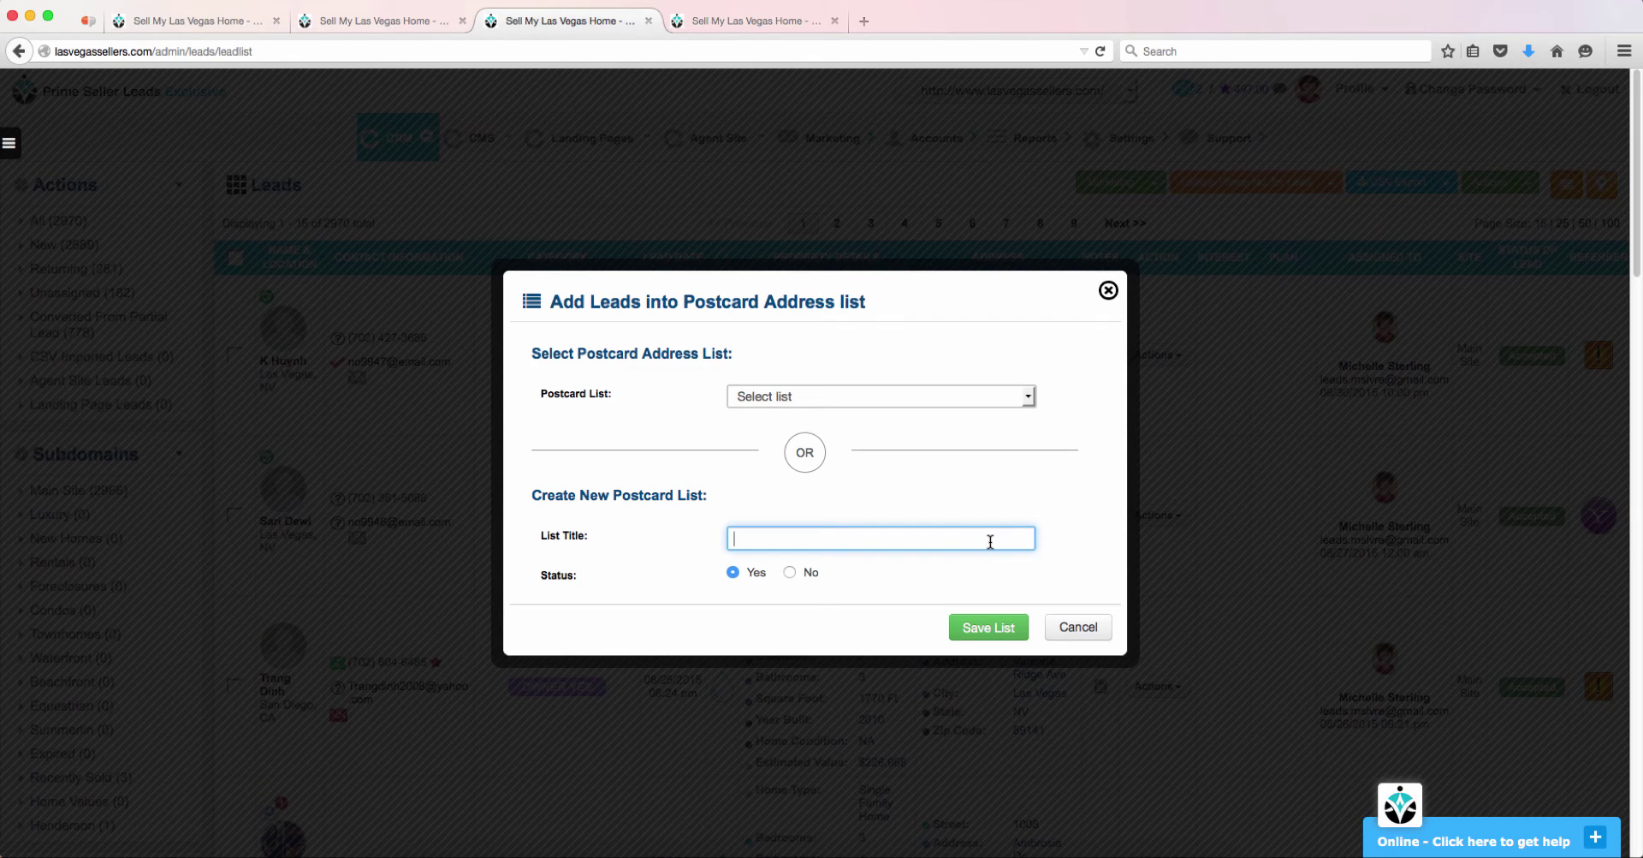
{"action": "type", "text": "Test"}
{"action": "left_click", "coordinate": [990, 562]}
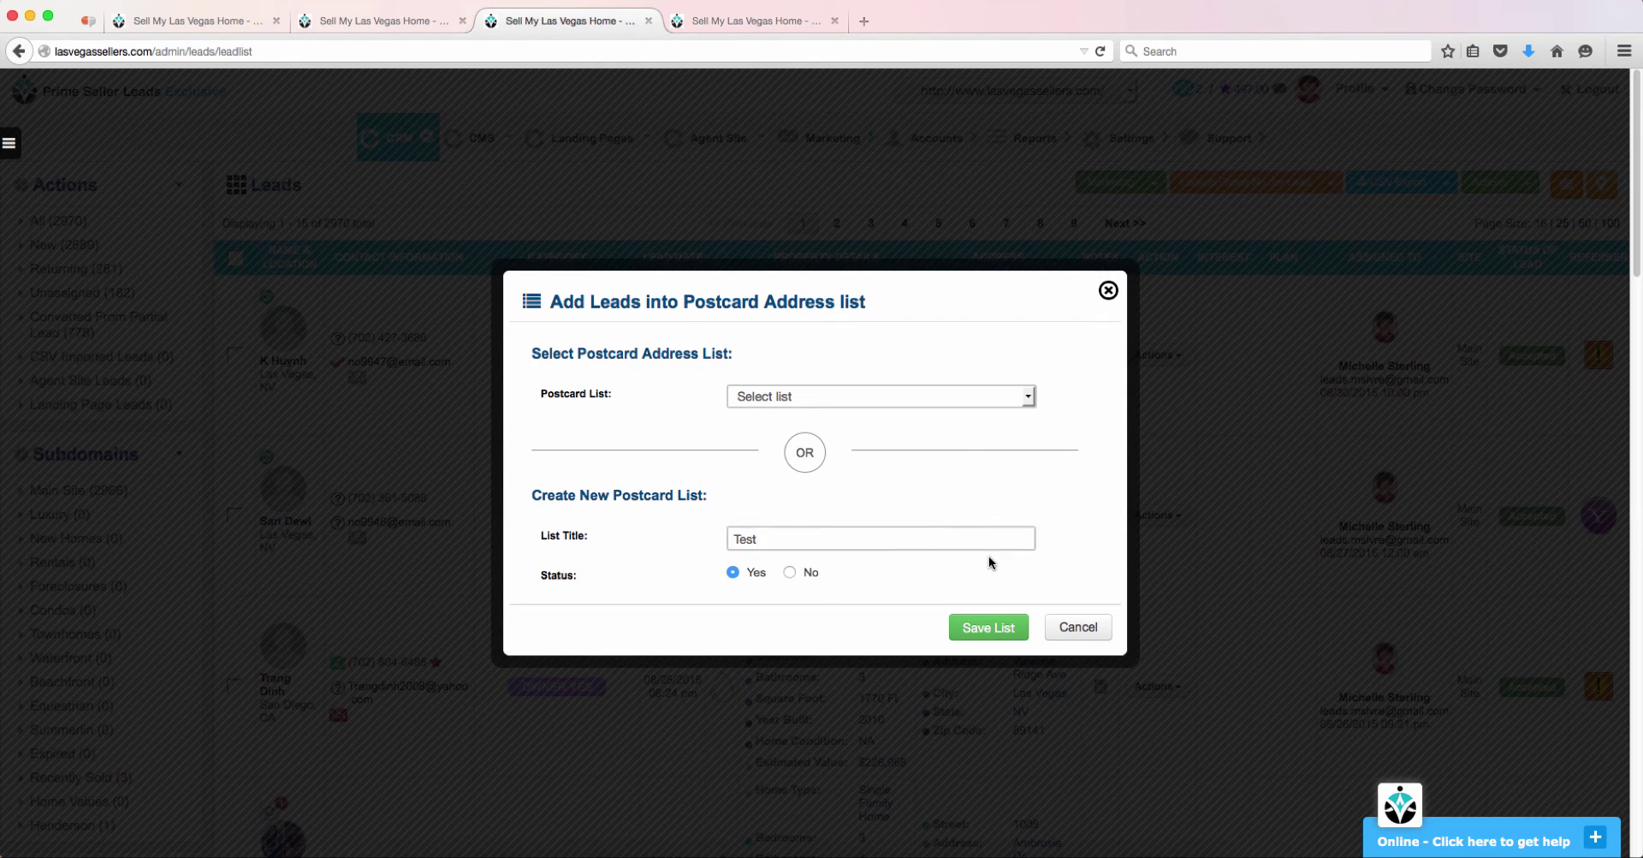
{"action": "left_click", "coordinate": [999, 626]}
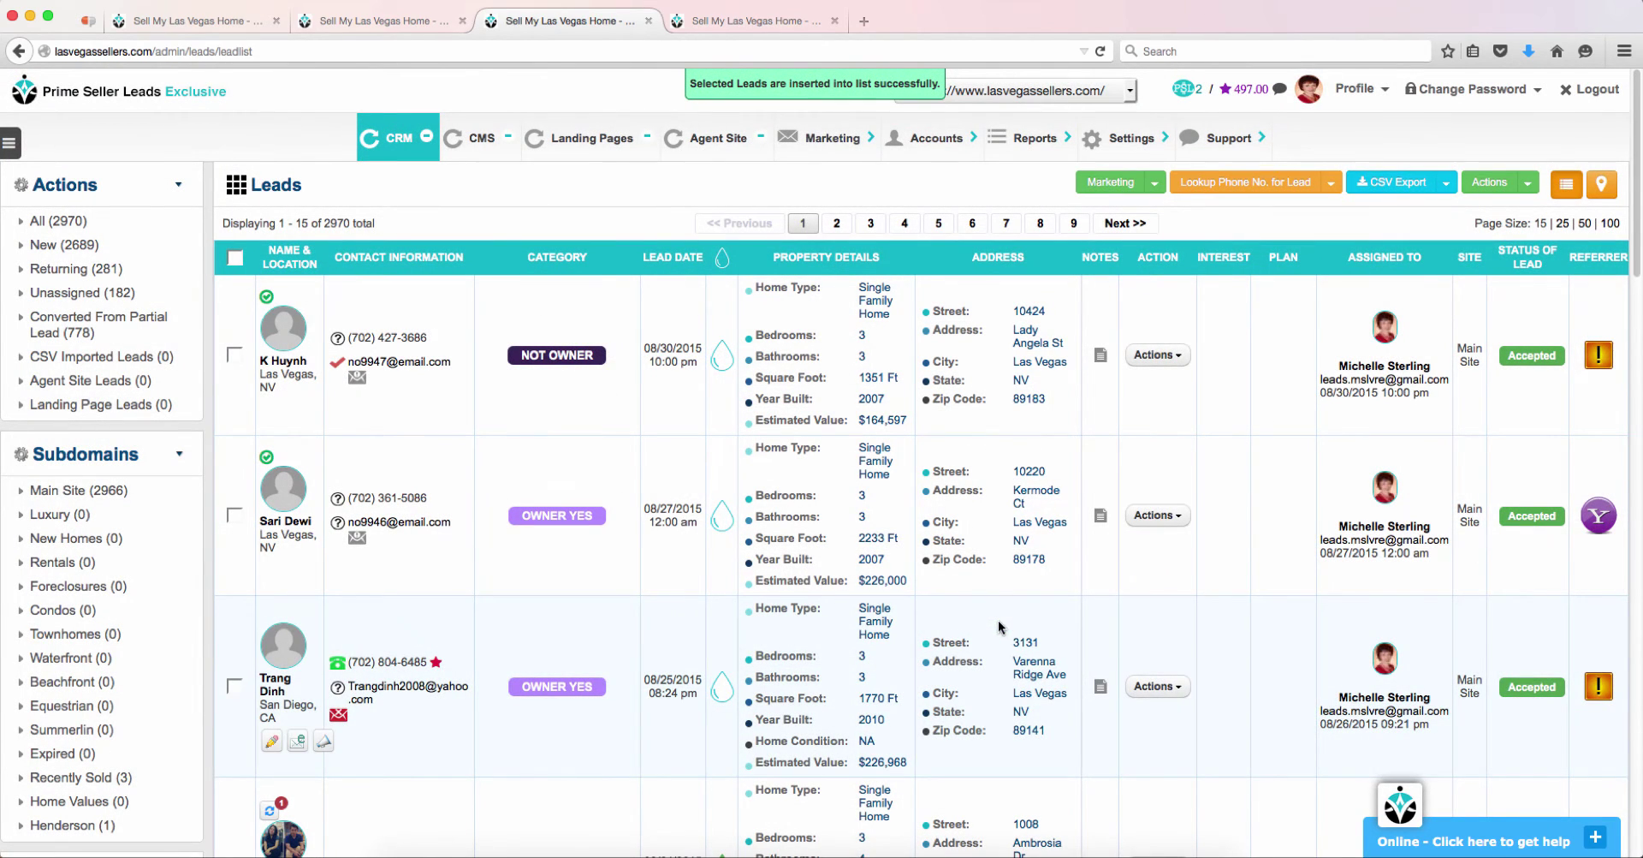
Return to Postcard Management and select the Test list, showing 4 total and 4 unique addresses.
{"action": "left_click", "coordinate": [800, 148]}
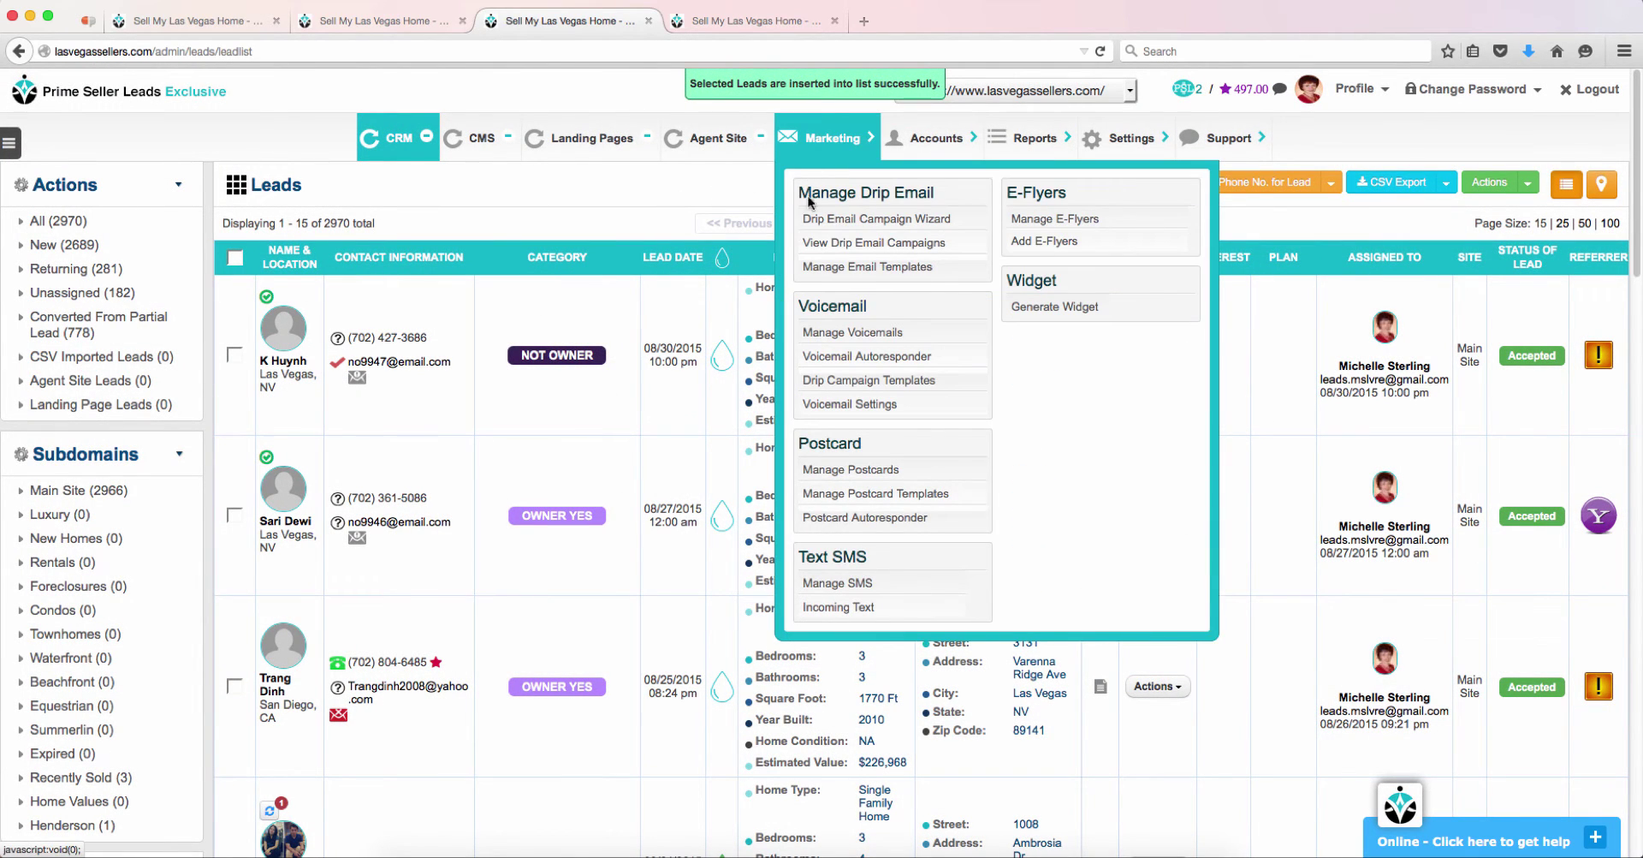
{"action": "left_click", "coordinate": [918, 470]}
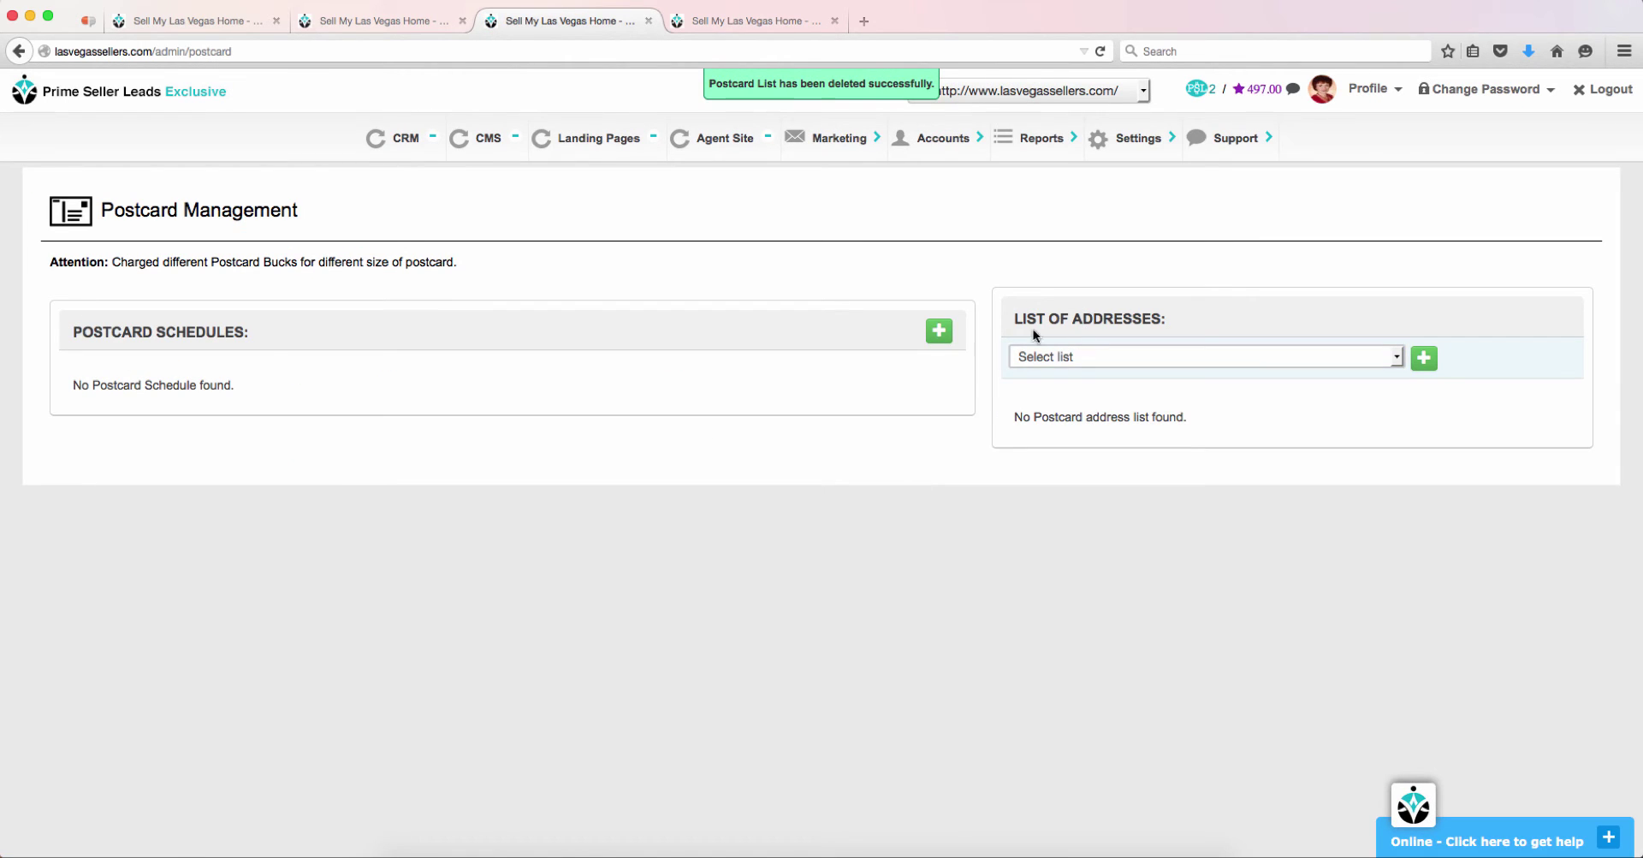
{"action": "left_click", "coordinate": [1394, 359]}
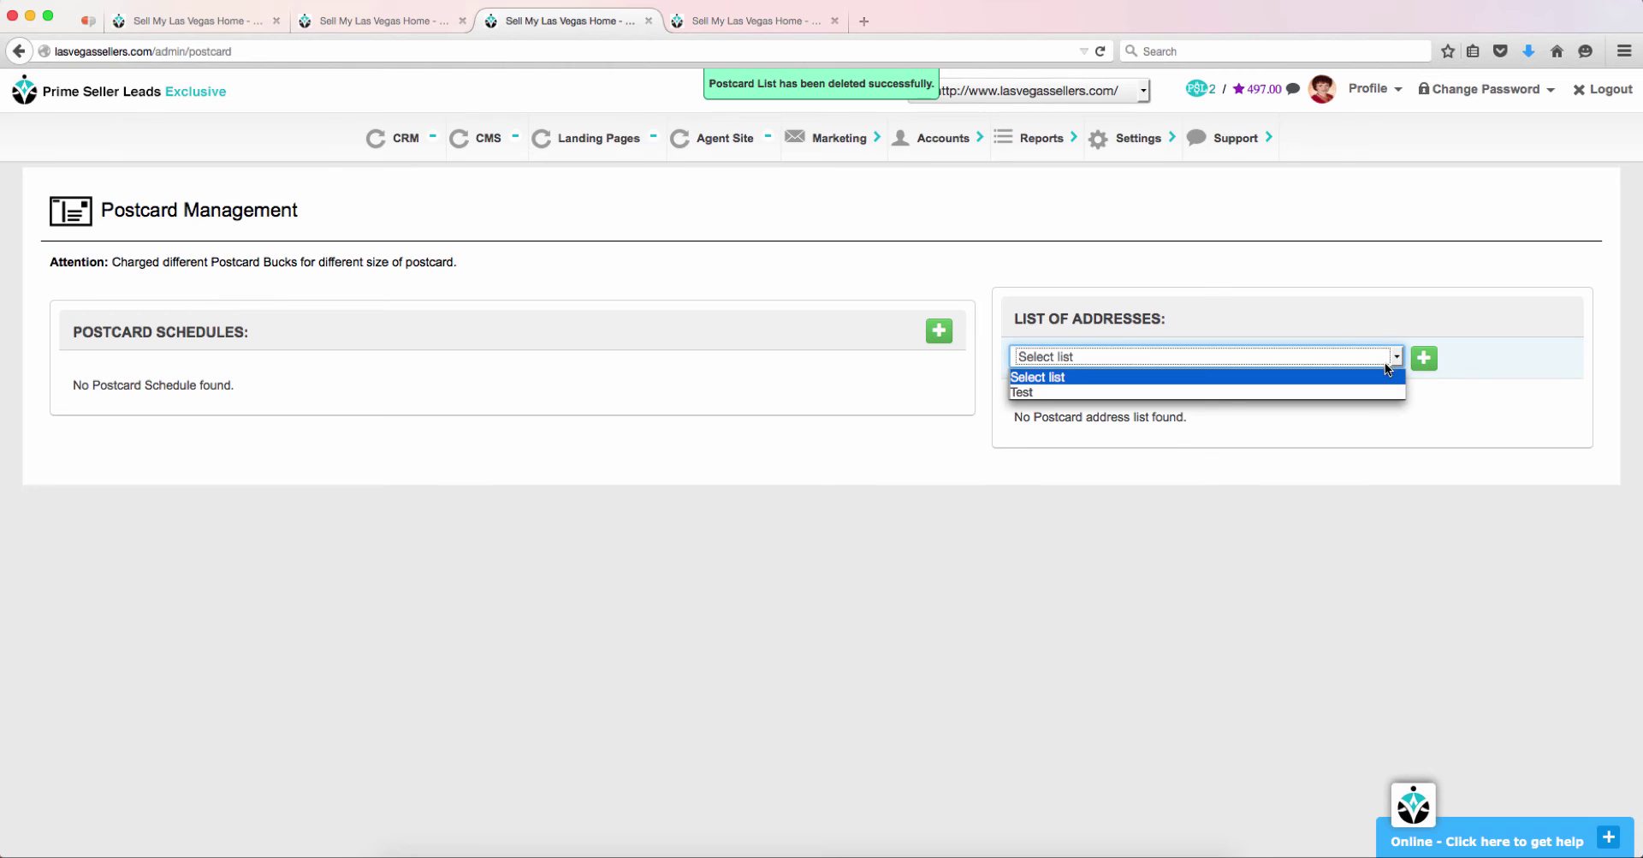
{"action": "left_click", "coordinate": [1367, 390]}
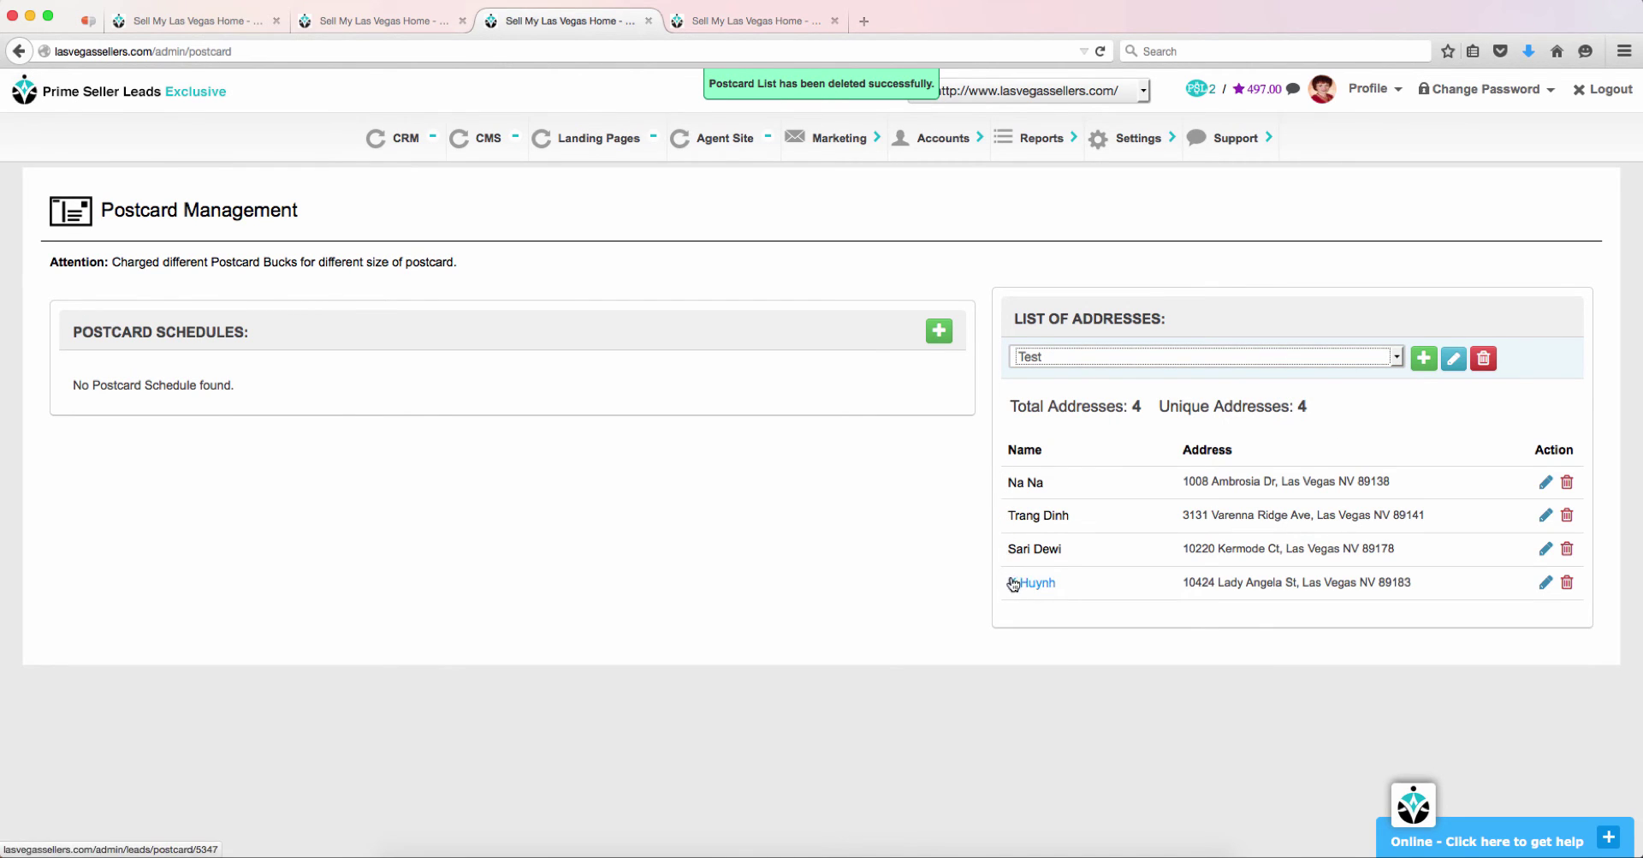
Create the Postcard Test schedule for 09/03/2015 5:10PM using template Postcard1 and the Test list.
{"action": "left_click", "coordinate": [937, 334]}
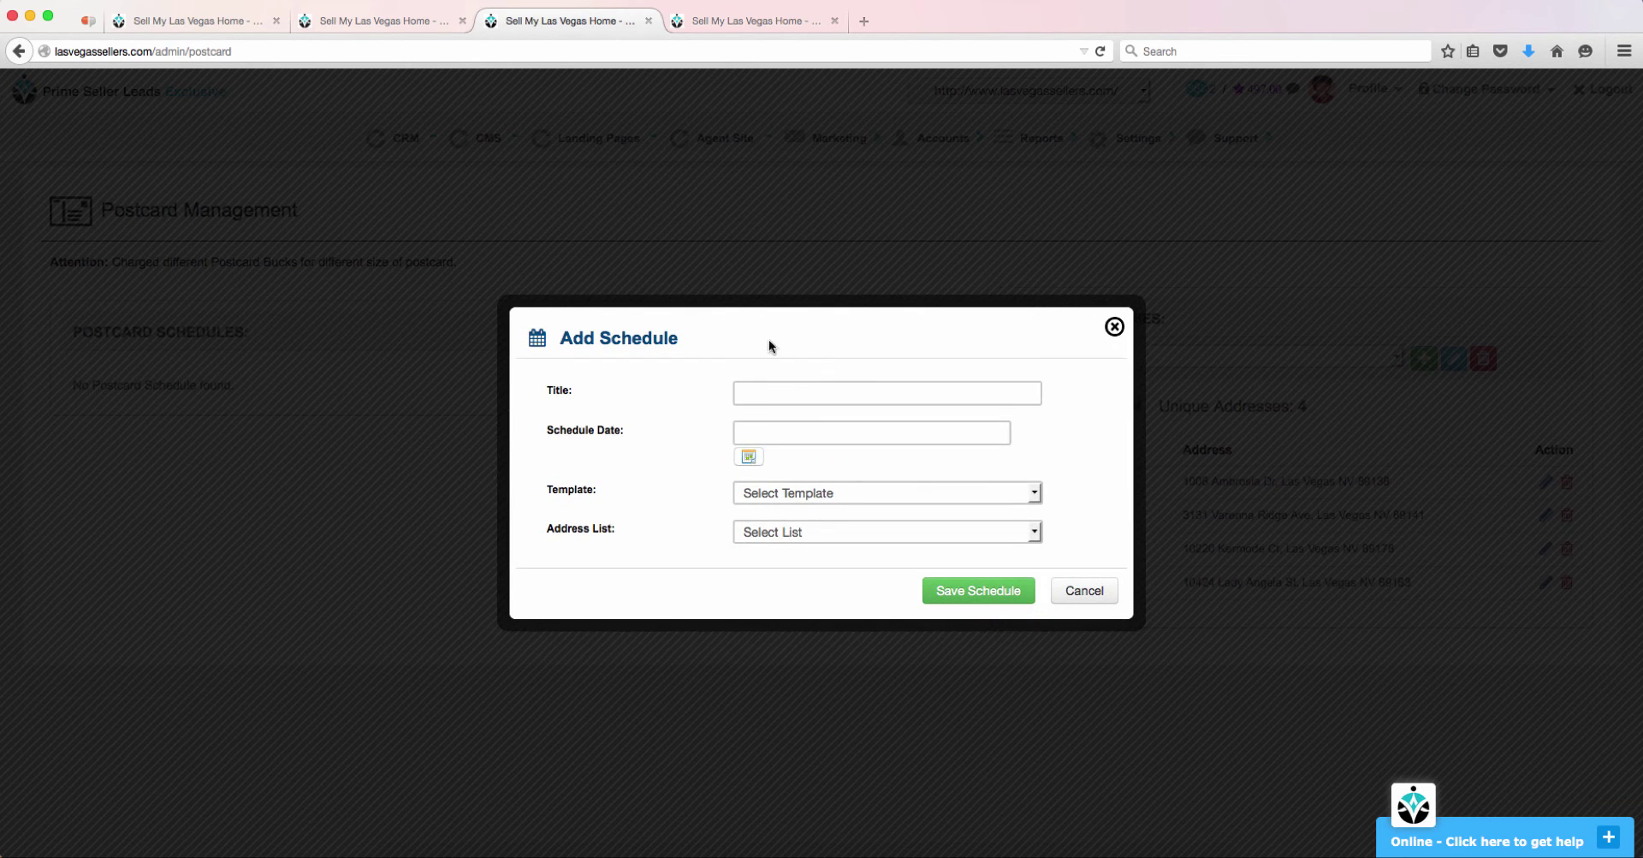
{"action": "left_click", "coordinate": [753, 397]}
{"action": "type", "text": "P"}
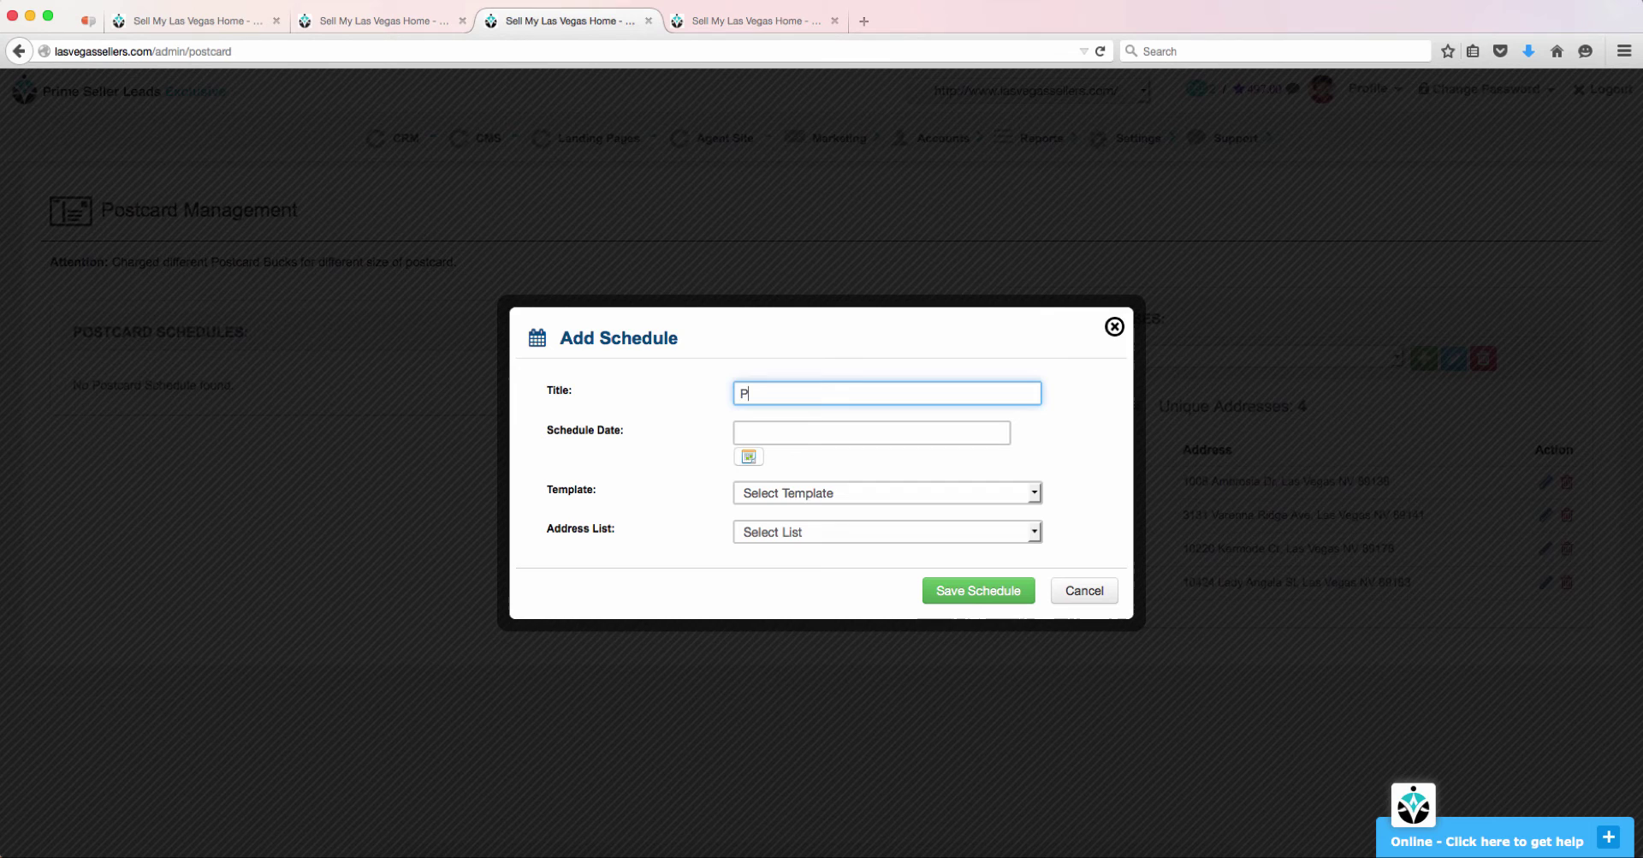
{"action": "type", "text": "ostcard Test"}
{"action": "left_click", "coordinate": [771, 428]}
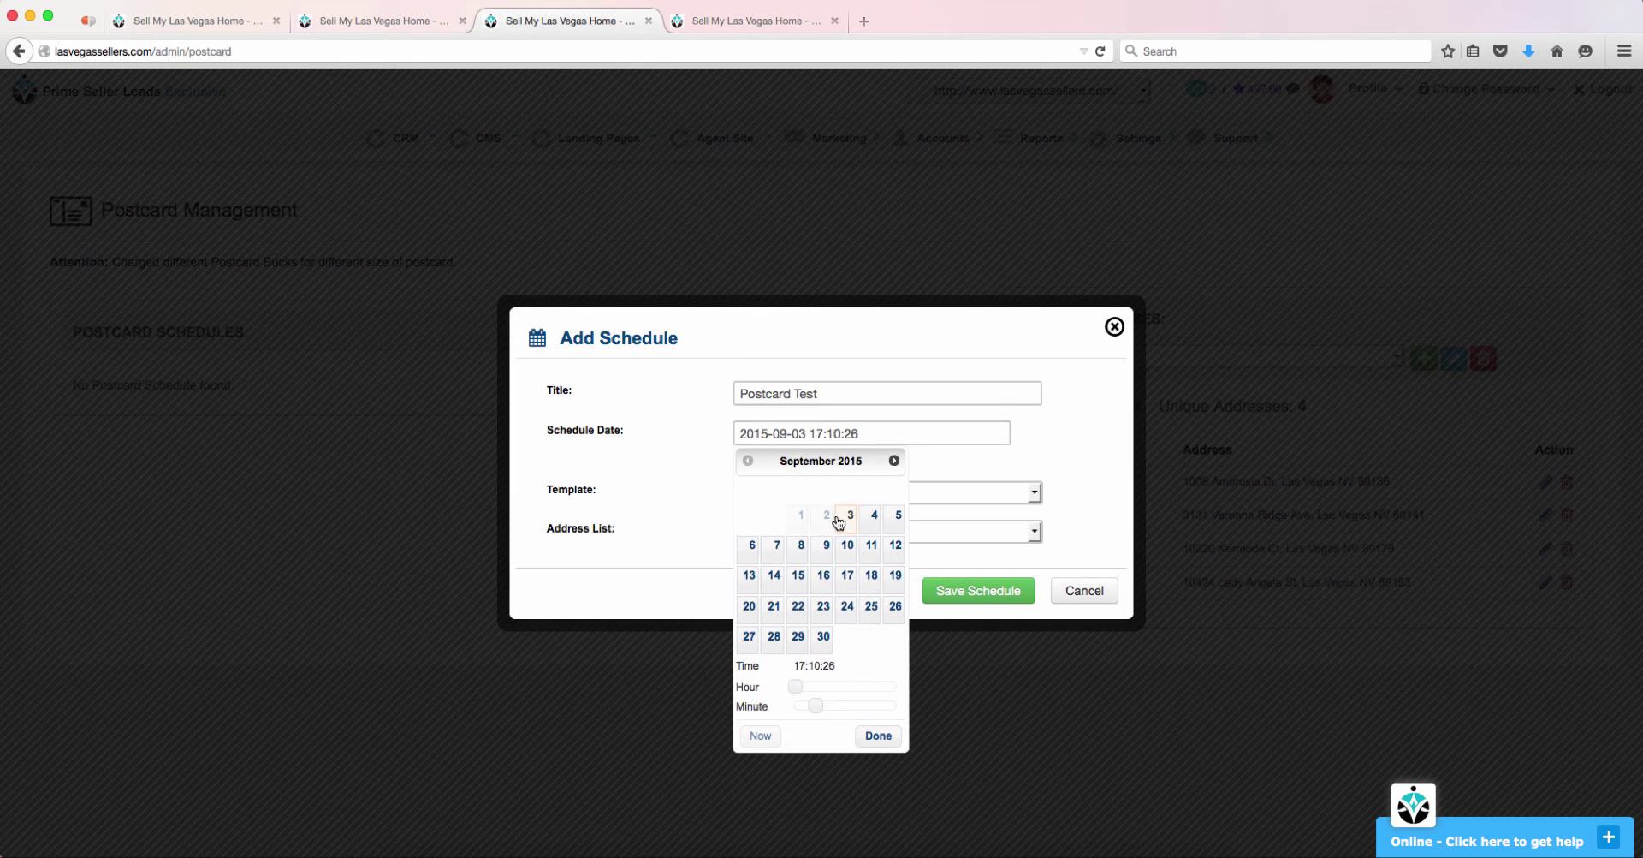
{"action": "left_click", "coordinate": [1035, 493]}
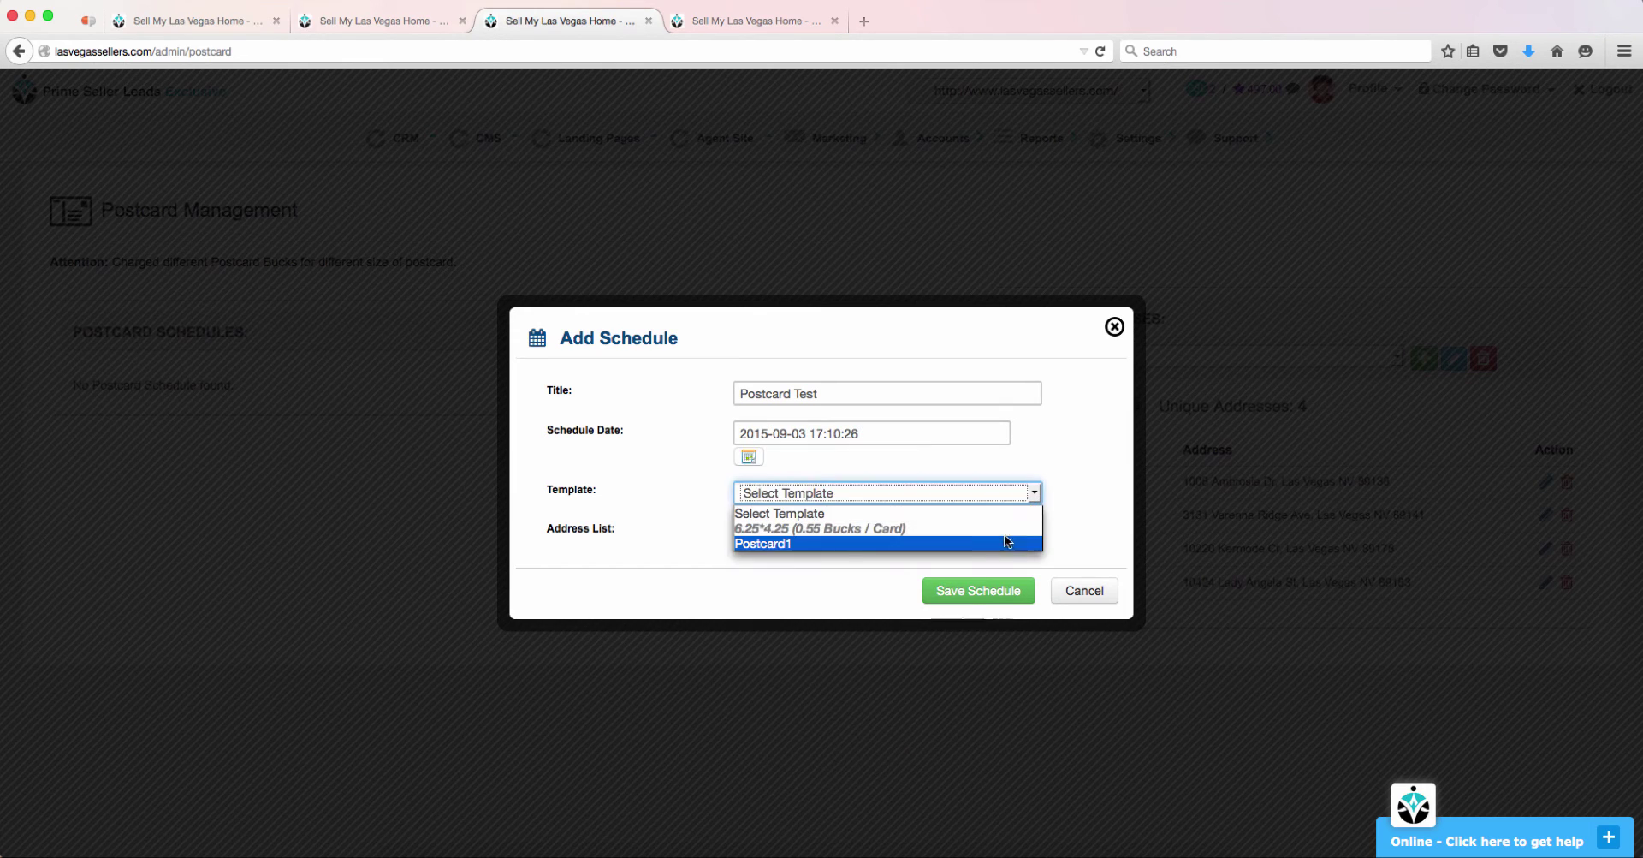
{"action": "left_click", "coordinate": [969, 543]}
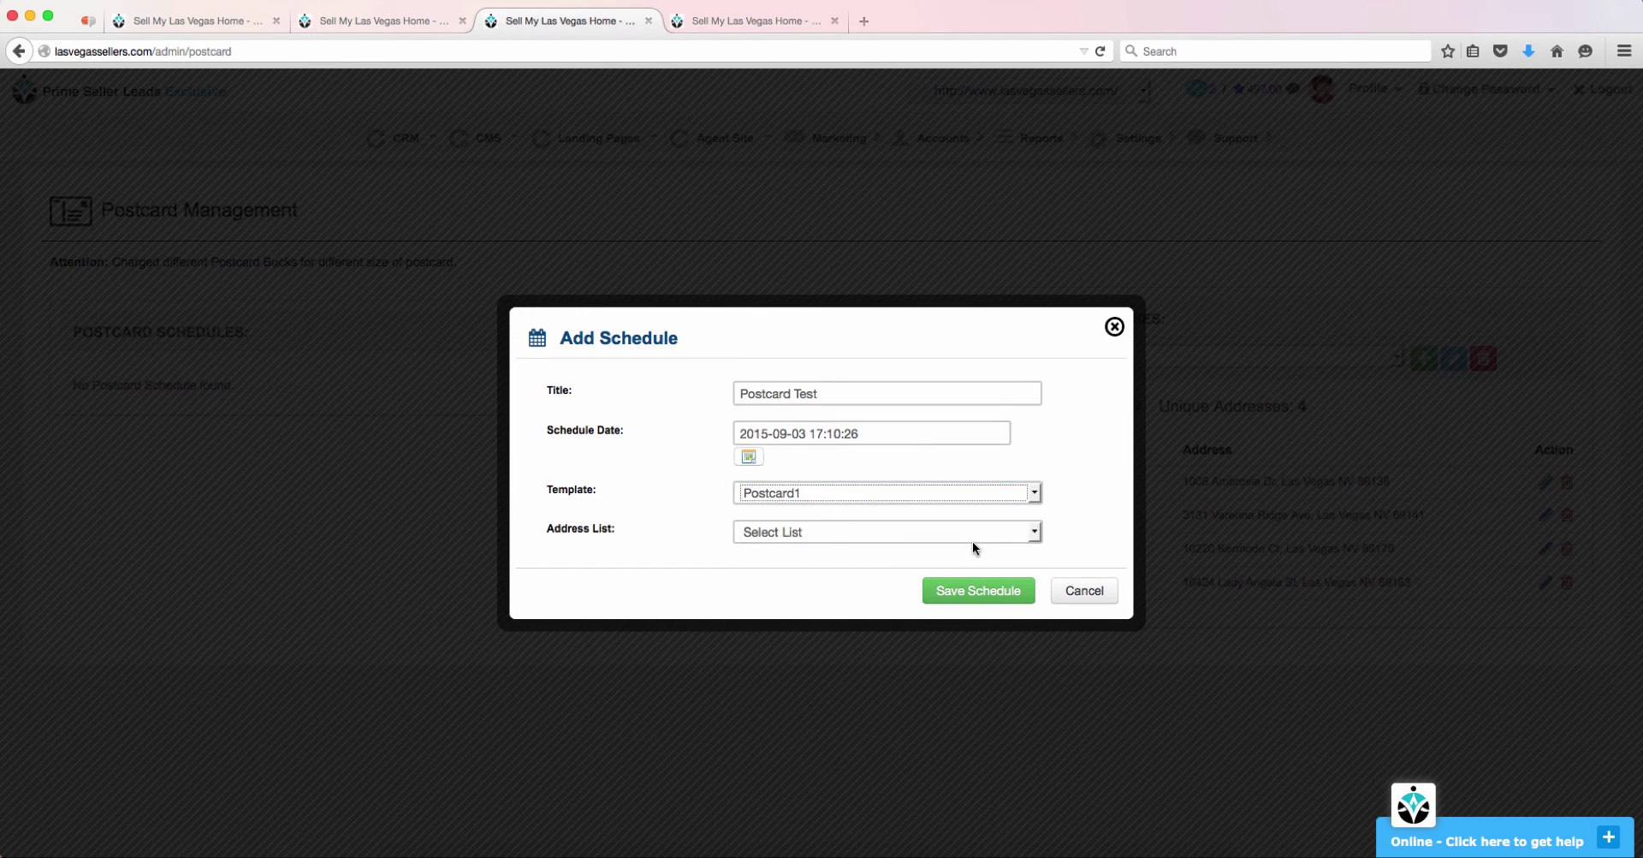
{"action": "left_click", "coordinate": [1035, 532]}
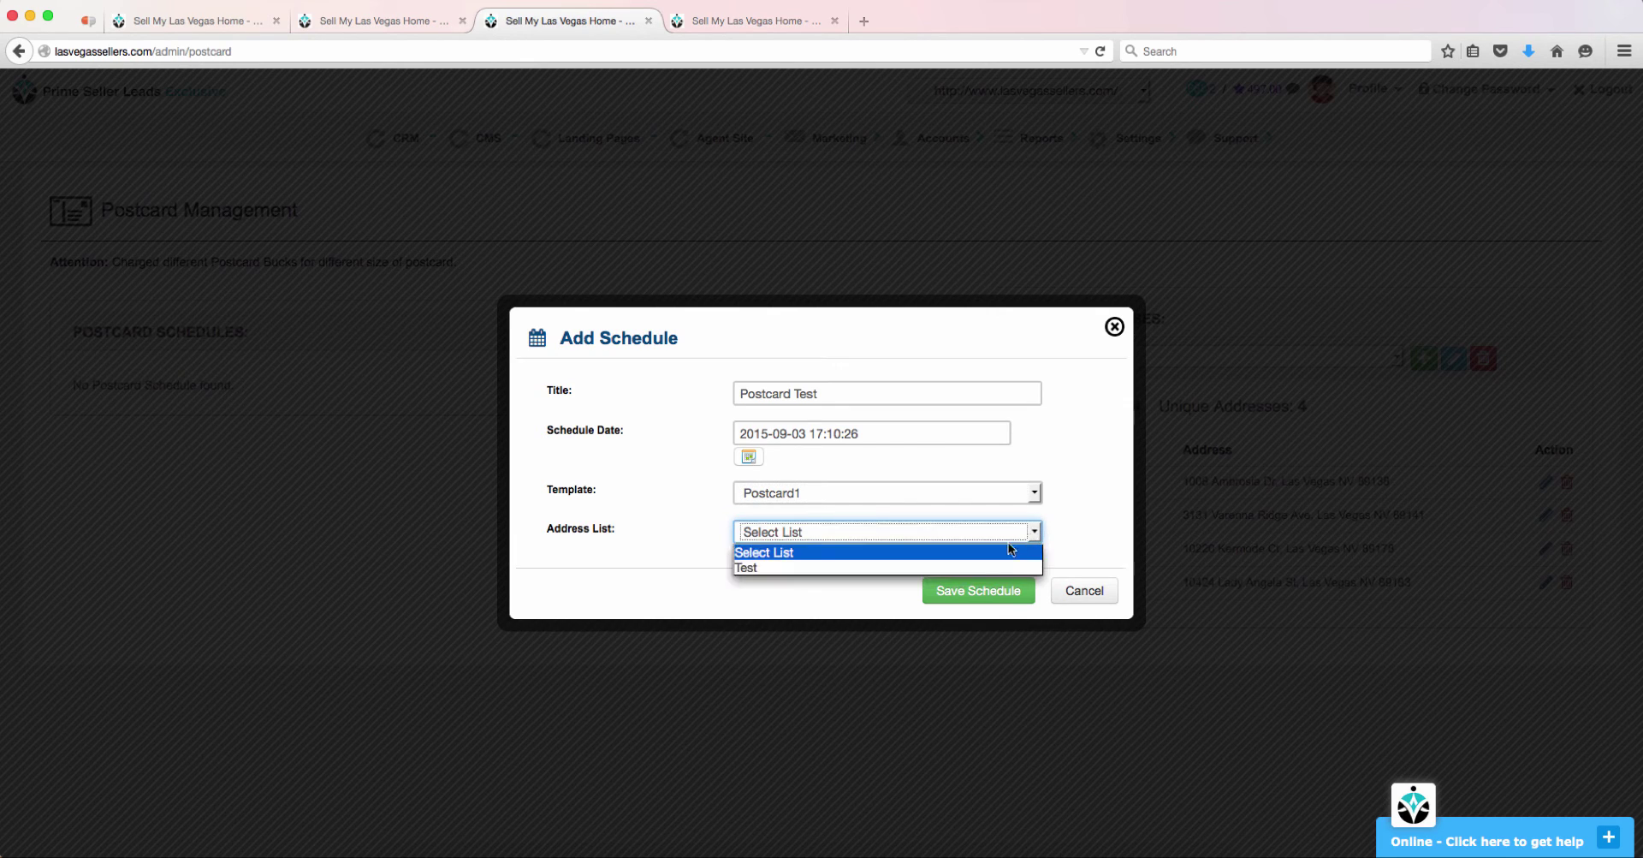
{"action": "left_click", "coordinate": [978, 565]}
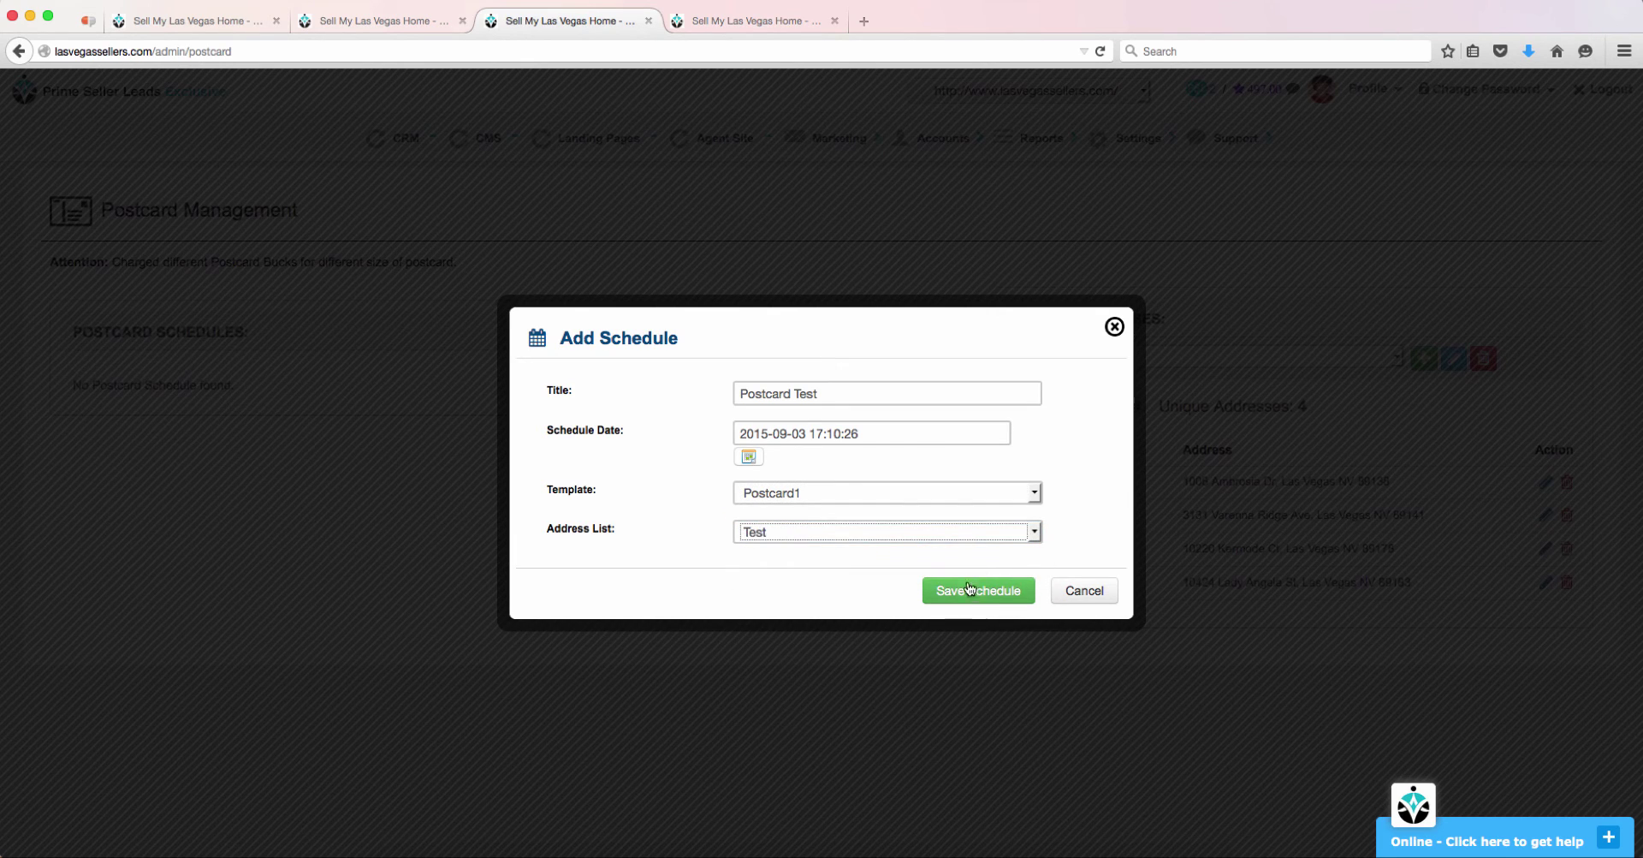
{"action": "left_click", "coordinate": [975, 600]}
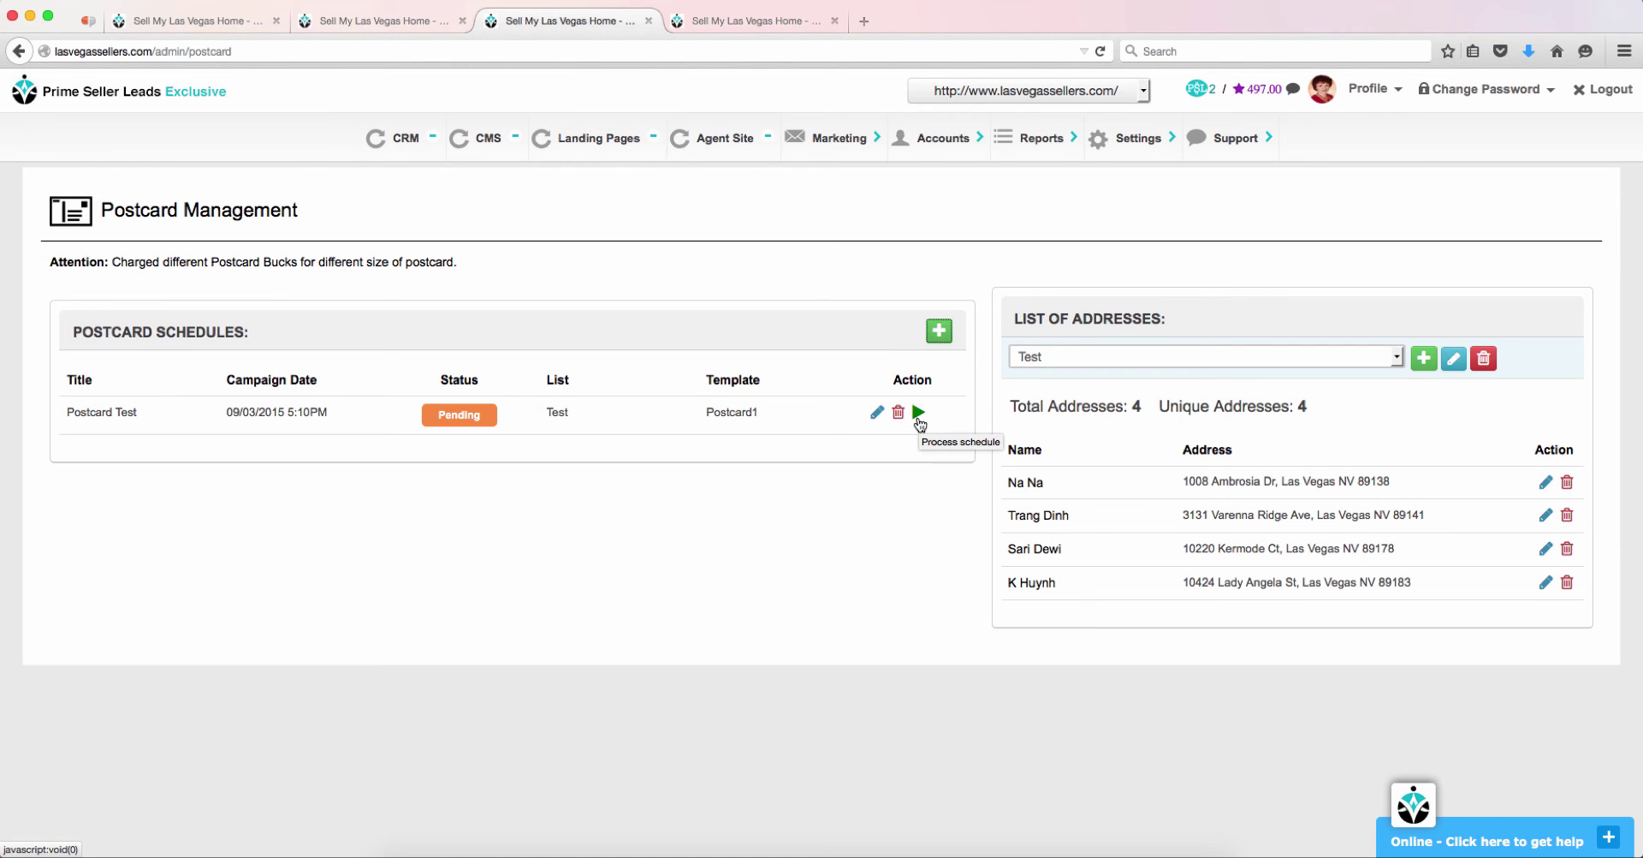
Process the Postcard Test schedule and confirm payment for 4 addresses at 0.55 Bucks each.
{"action": "left_click", "coordinate": [918, 413]}
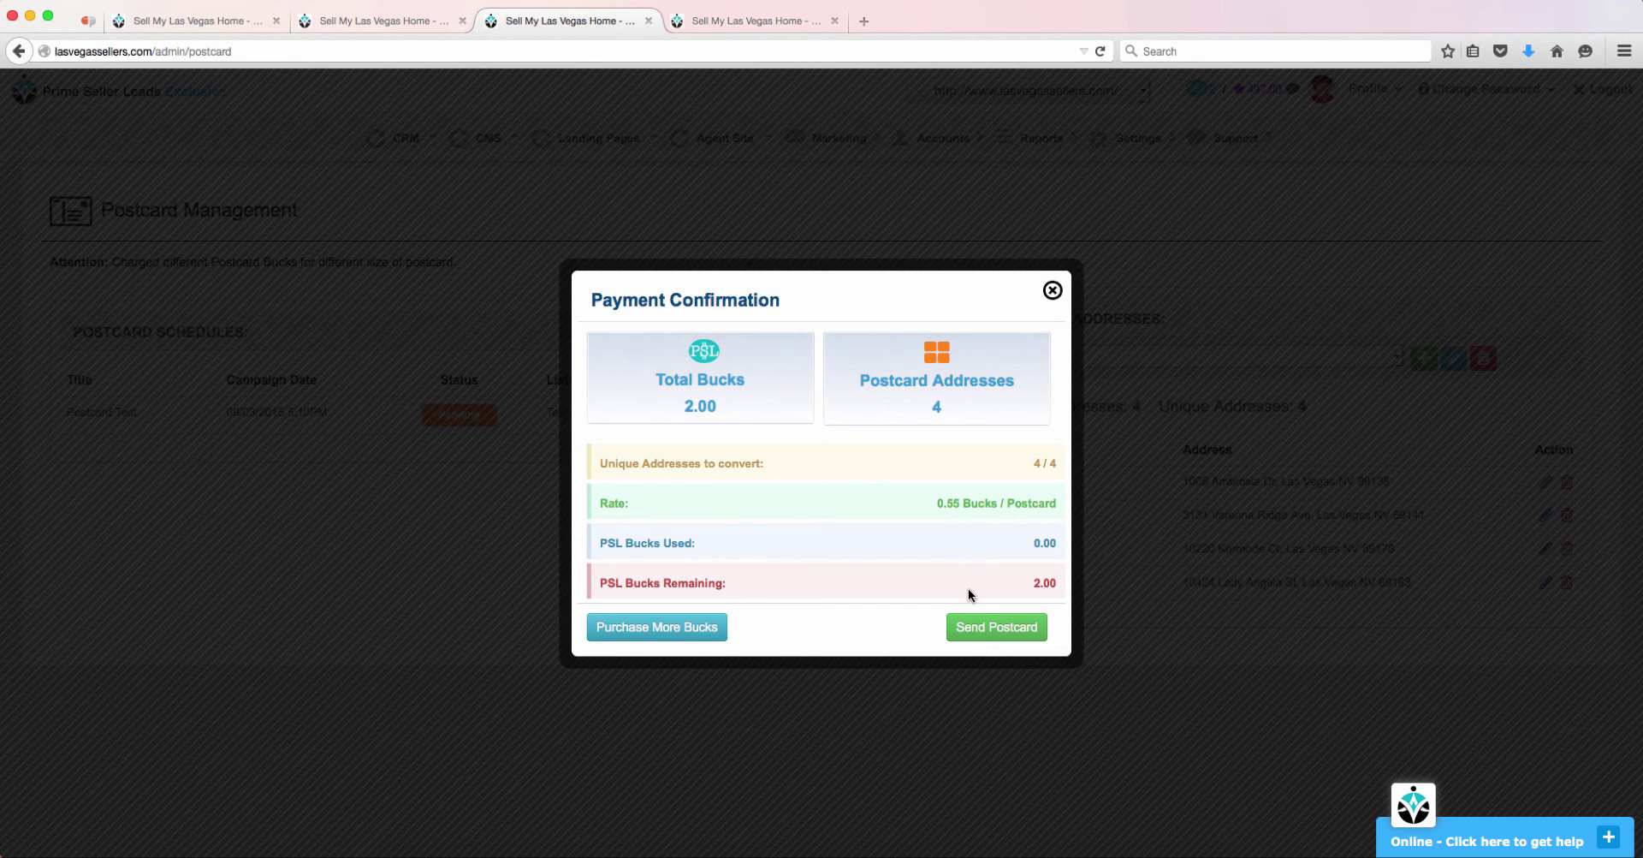
{"action": "left_click", "coordinate": [985, 627]}
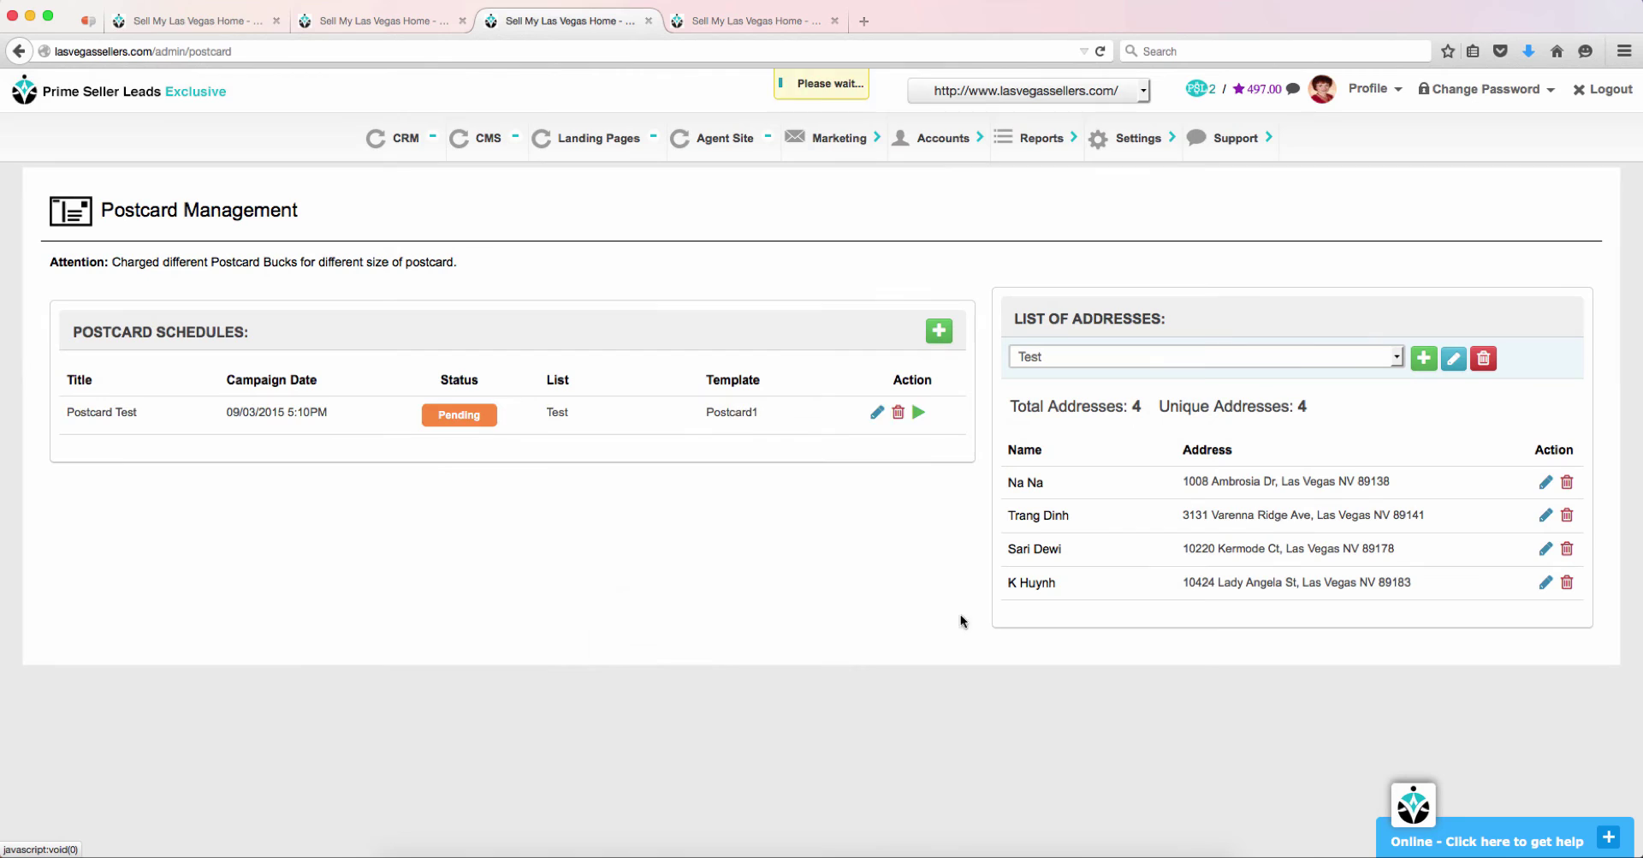